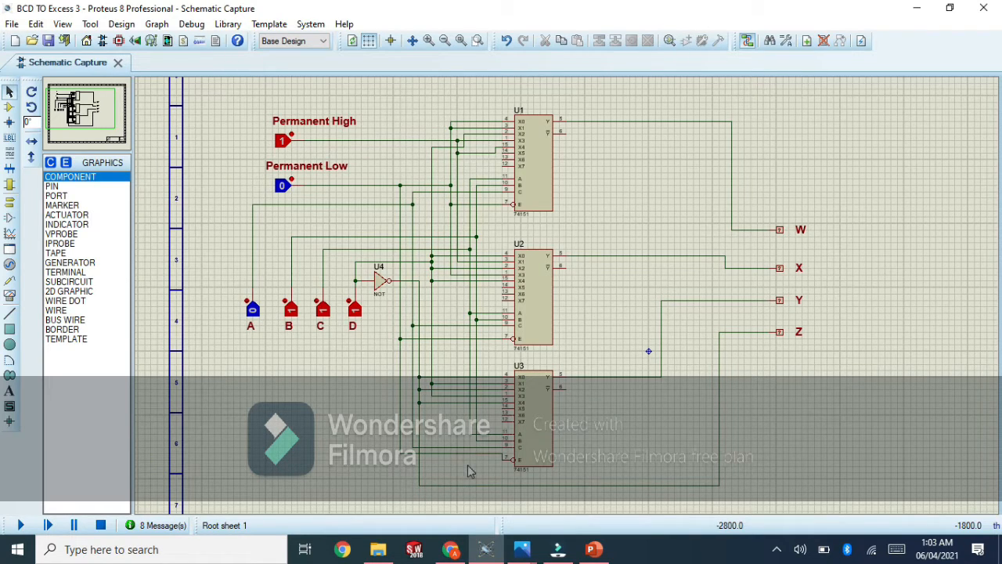
Examine the BCD to excess-3 truth table in bcd.png and the handwritten multiplexer inputs for Z, Y, X and W.
{"action": "mouse_move", "coordinate": [525, 553]}
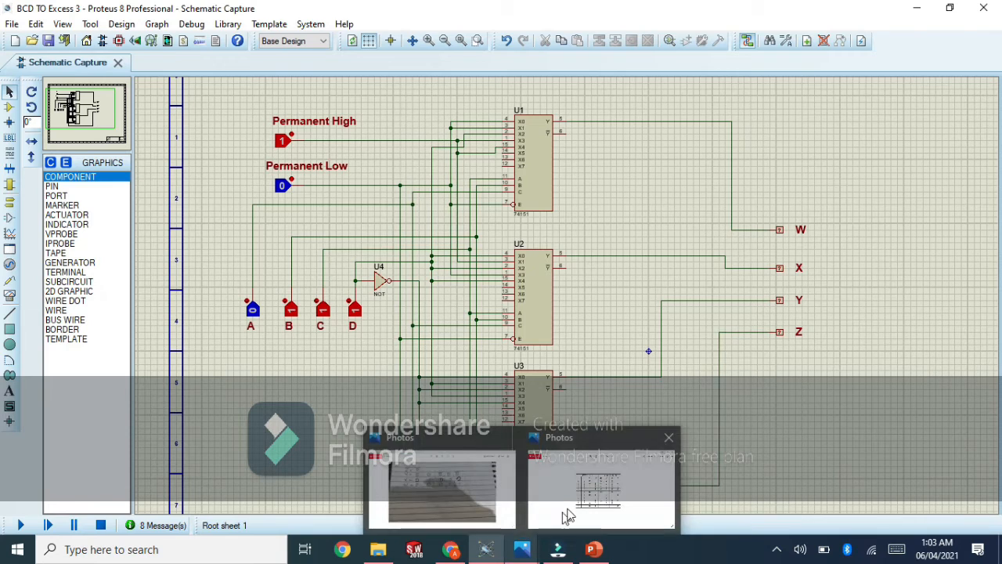
{"action": "left_click", "coordinate": [566, 509]}
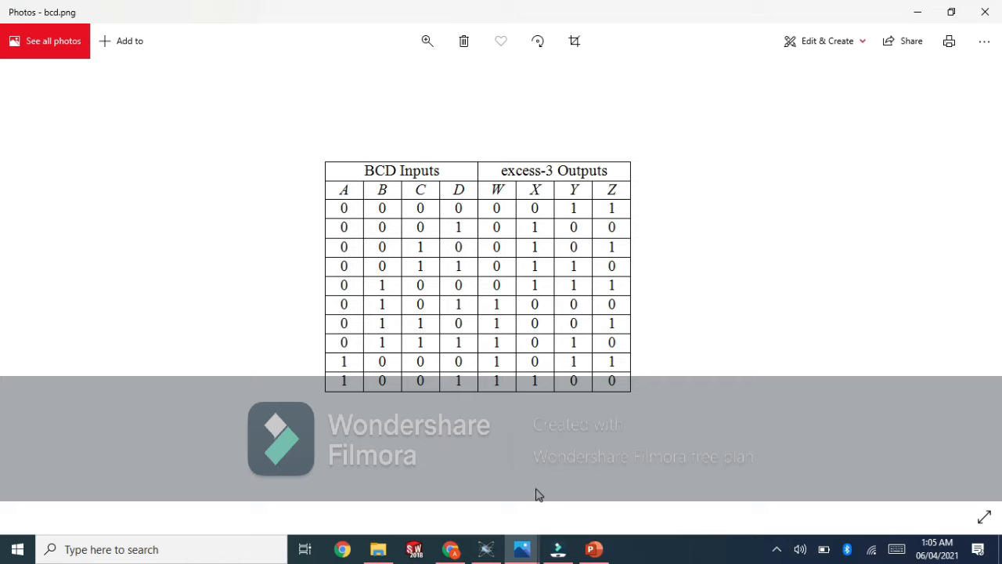
{"action": "mouse_move", "coordinate": [523, 553]}
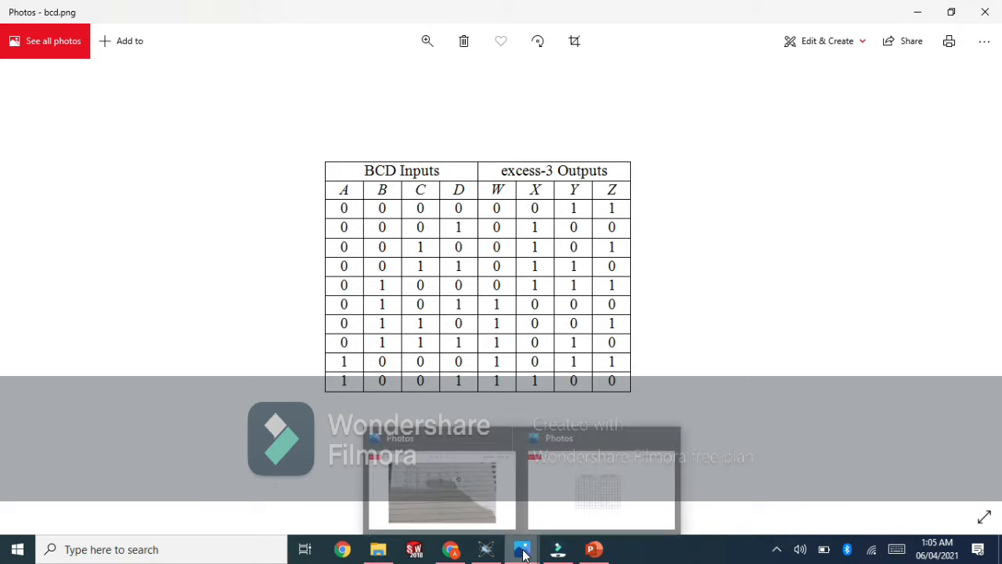
{"action": "left_click", "coordinate": [449, 474]}
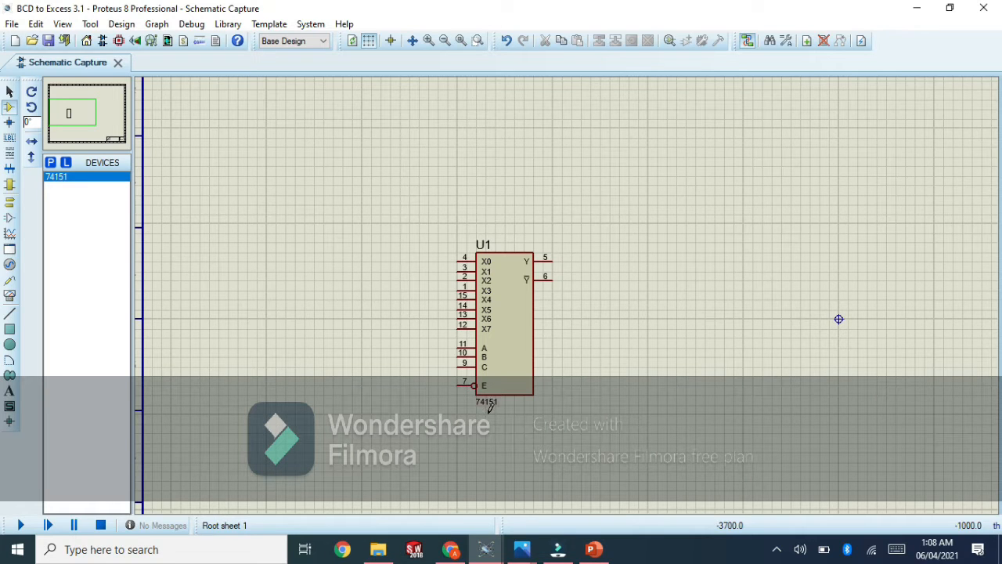
{"action": "mouse_move", "coordinate": [522, 548]}
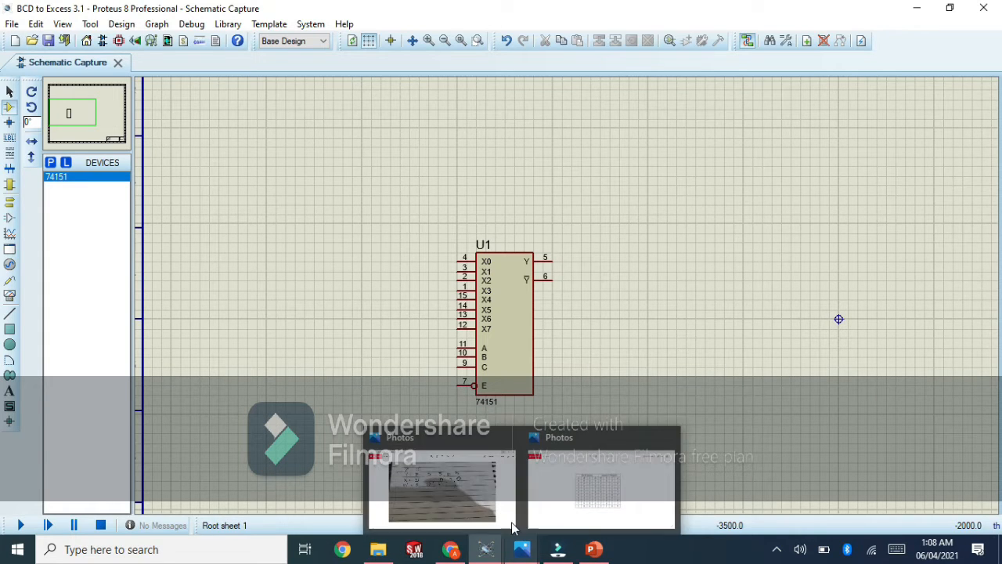
{"action": "left_click", "coordinate": [447, 491]}
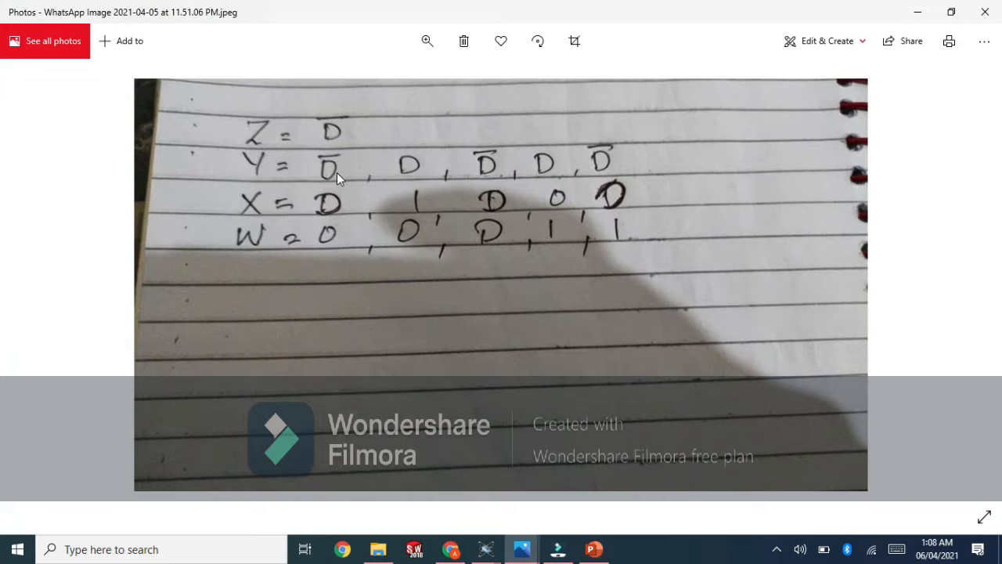
{"action": "left_click", "coordinate": [917, 11]}
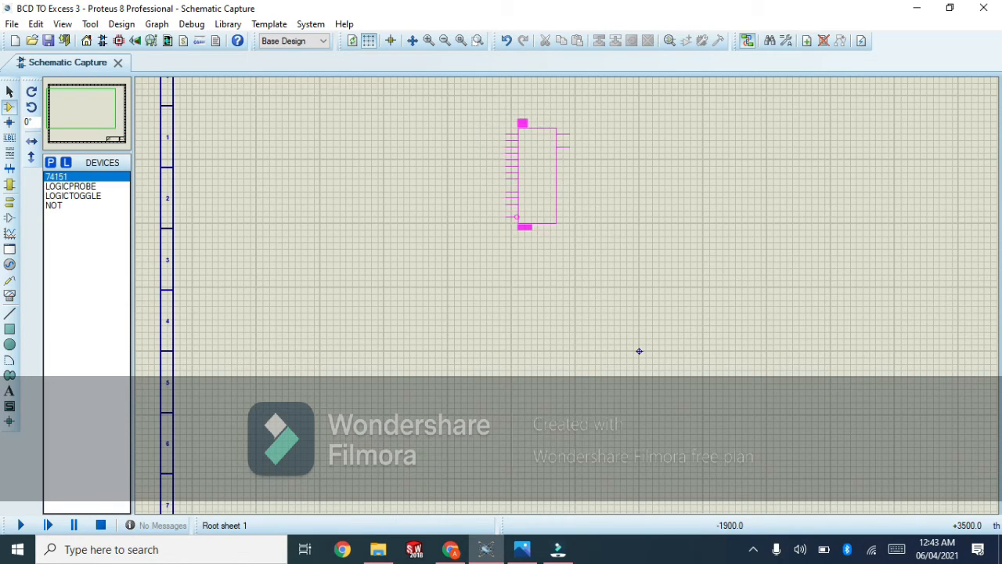
Place three 74151 multiplexers in a vertical column near the middle of the schematic.
{"action": "left_click", "coordinate": [504, 111]}
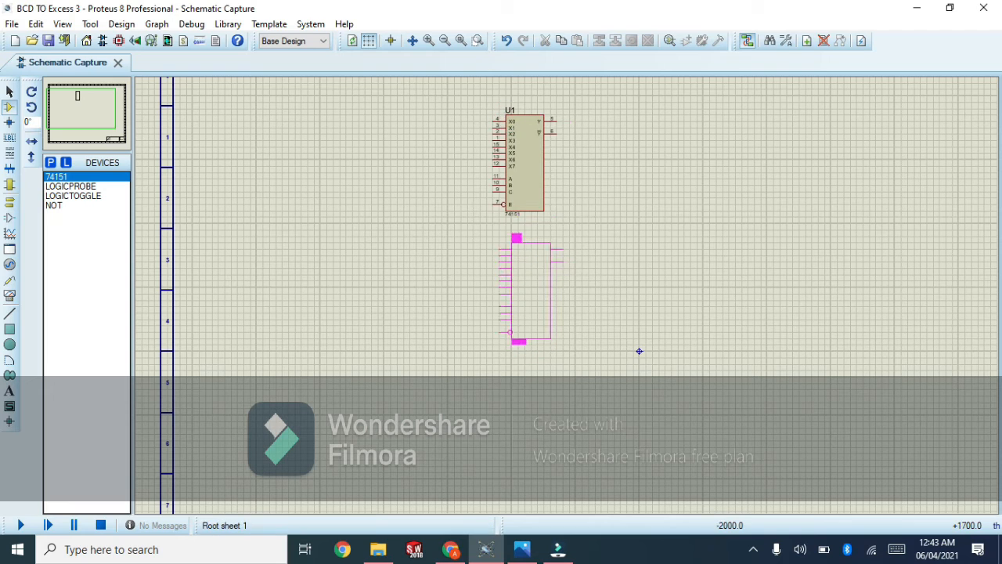
{"action": "left_click", "coordinate": [509, 242]}
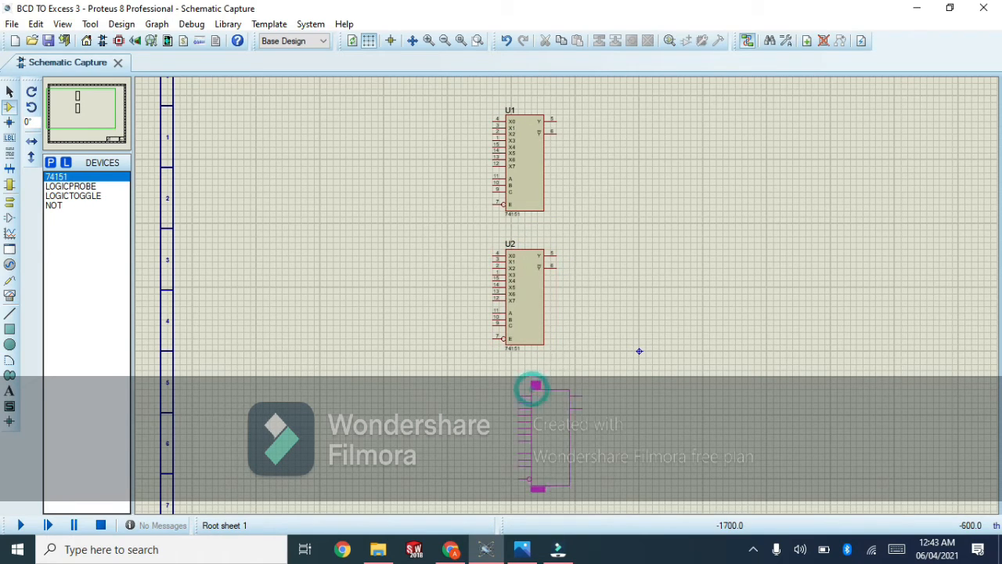
{"action": "left_click", "coordinate": [514, 366]}
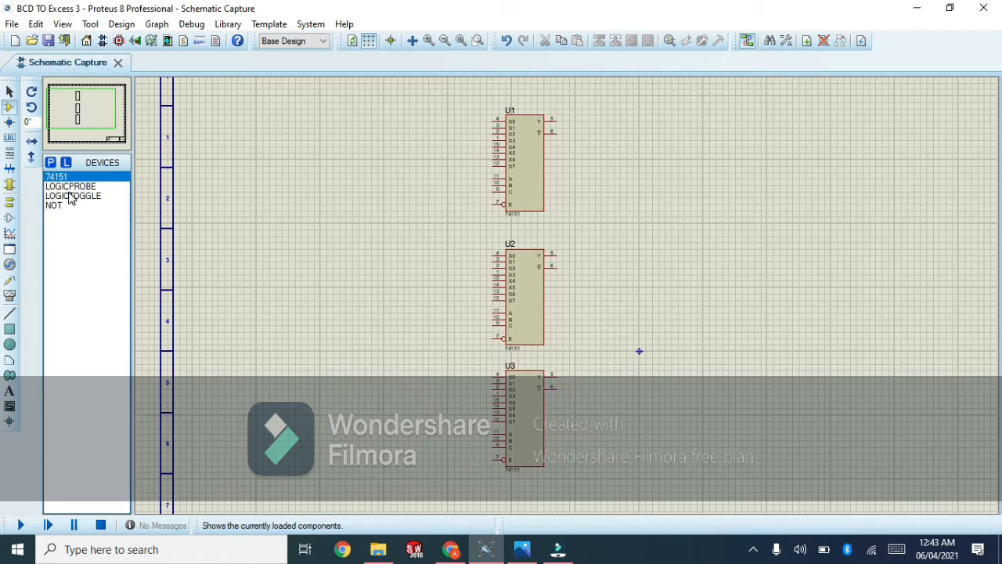
Place two LOGICTOGGLE inputs, one above the other, to the left of the first multiplexer U1.
{"action": "left_click", "coordinate": [71, 197]}
{"action": "left_click", "coordinate": [283, 138]}
{"action": "left_click", "coordinate": [281, 140]}
{"action": "left_click", "coordinate": [280, 186]}
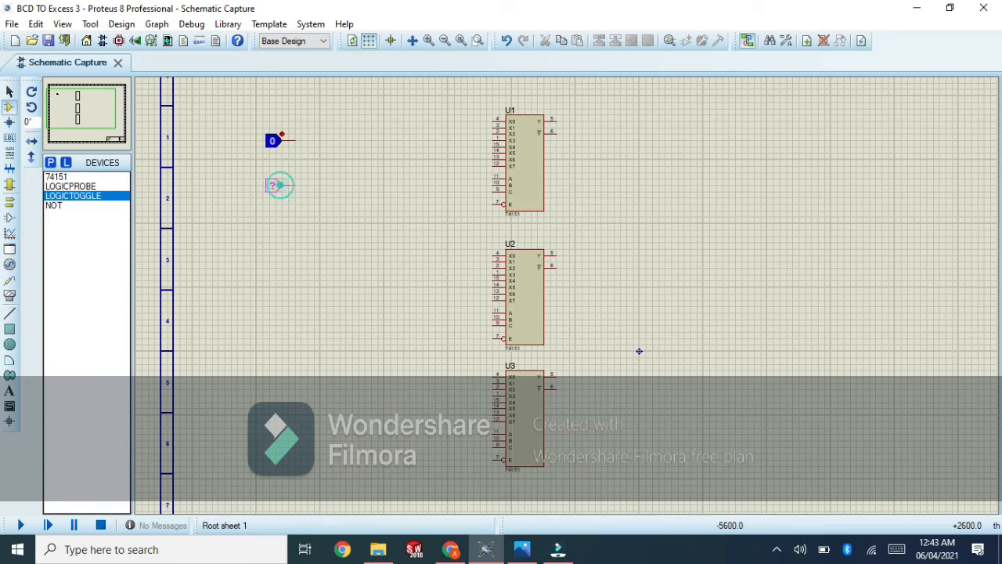
{"action": "left_click", "coordinate": [280, 185]}
Place four more LOGICTOGGLE inputs in a horizontal row to the left of U3.
{"action": "left_click", "coordinate": [76, 187]}
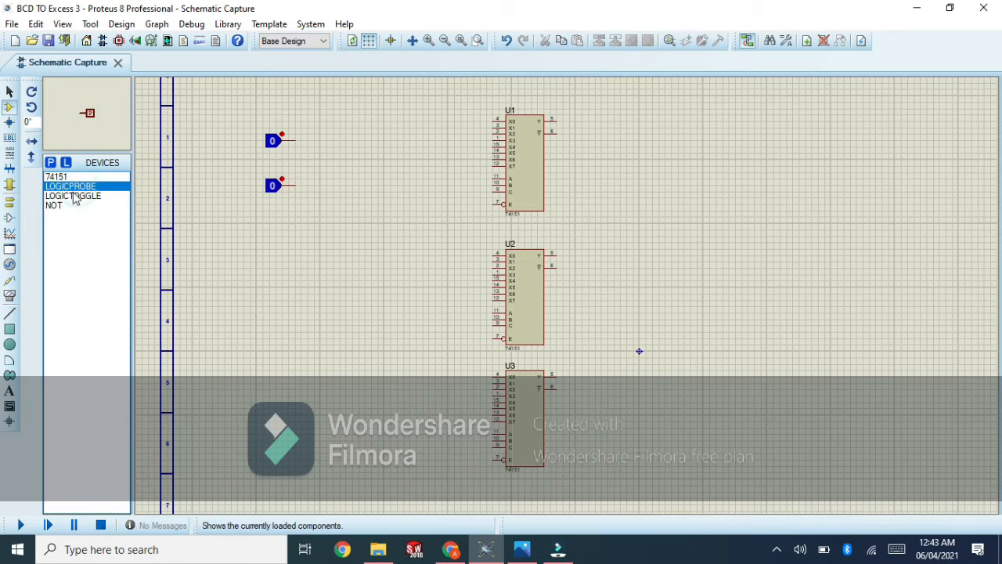
{"action": "left_click", "coordinate": [75, 197]}
{"action": "left_click", "coordinate": [223, 386]}
{"action": "left_click", "coordinate": [223, 386]}
{"action": "left_click", "coordinate": [263, 385]}
{"action": "left_click", "coordinate": [263, 386]}
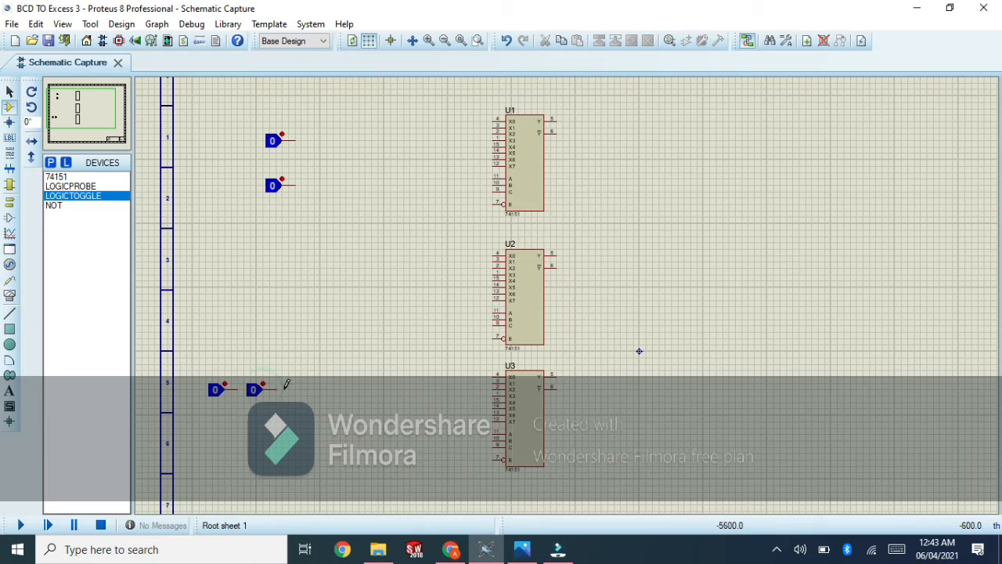
{"action": "left_click", "coordinate": [286, 385]}
{"action": "left_click", "coordinate": [287, 385]}
{"action": "left_click", "coordinate": [313, 385]}
{"action": "left_click", "coordinate": [313, 385]}
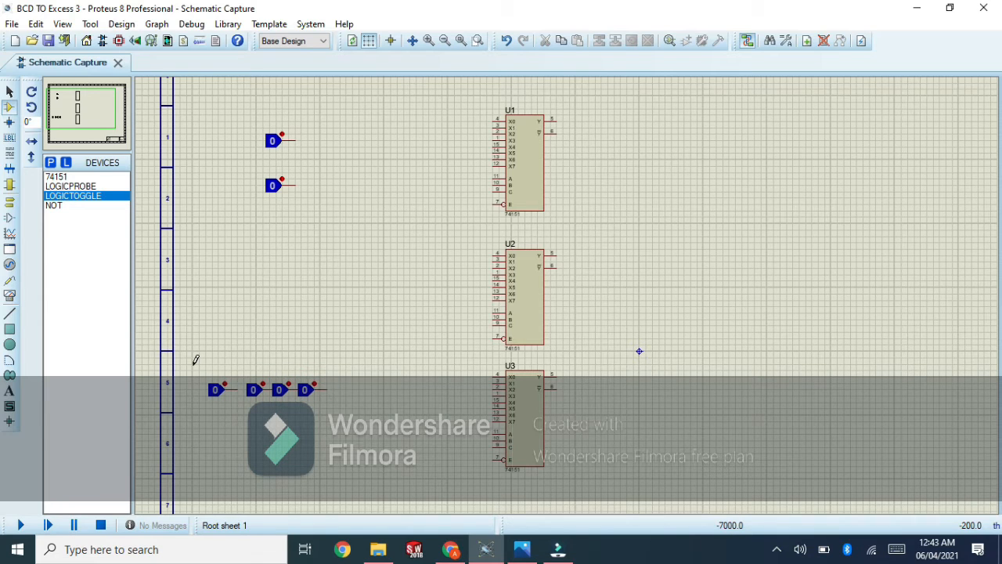
Move the row of four logic toggles up so that it sits to the left of U2.
{"action": "left_click_drag", "start_coordinate": [193, 364], "coordinate": [357, 414]}
{"action": "left_click_drag", "start_coordinate": [290, 389], "coordinate": [296, 288]}
{"action": "left_click_drag", "start_coordinate": [244, 367], "coordinate": [223, 289]}
{"action": "right_click", "coordinate": [224, 288]}
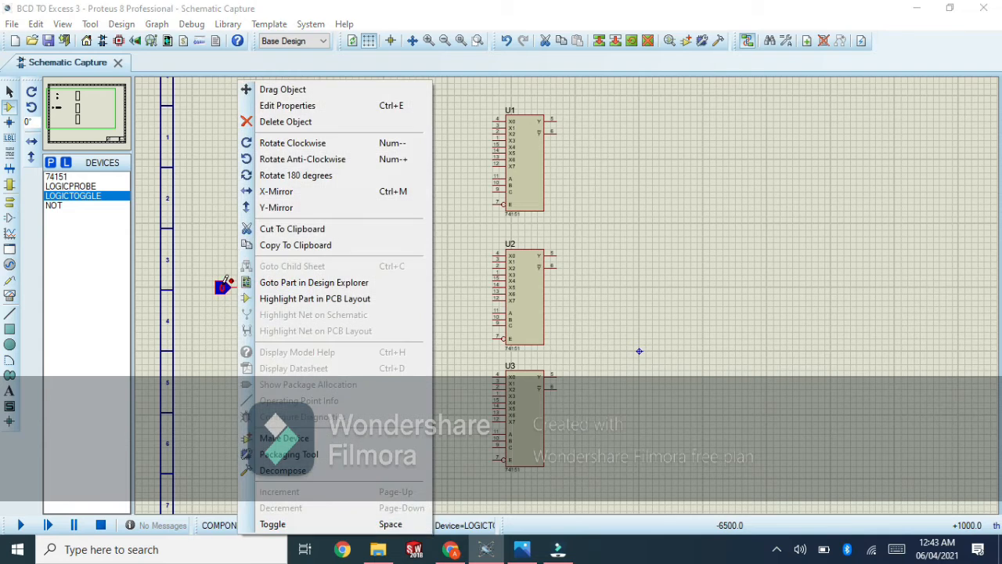
{"action": "left_click", "coordinate": [269, 88]}
{"action": "left_click", "coordinate": [224, 286]}
Rotate each of the four logic toggles in the row anti-clockwise so their pins point upward.
{"action": "right_click", "coordinate": [224, 286]}
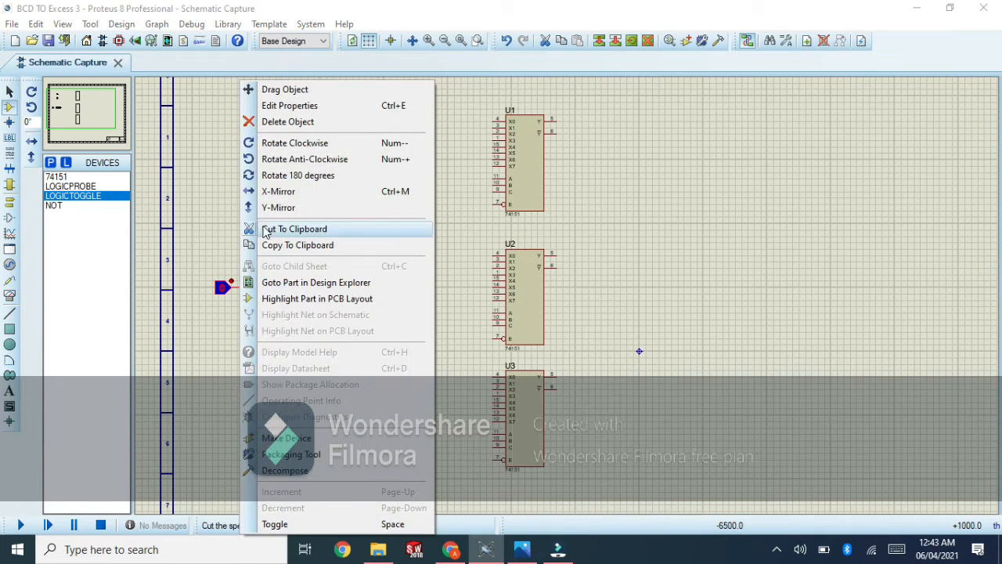
{"action": "left_click", "coordinate": [269, 159]}
{"action": "right_click", "coordinate": [260, 289]}
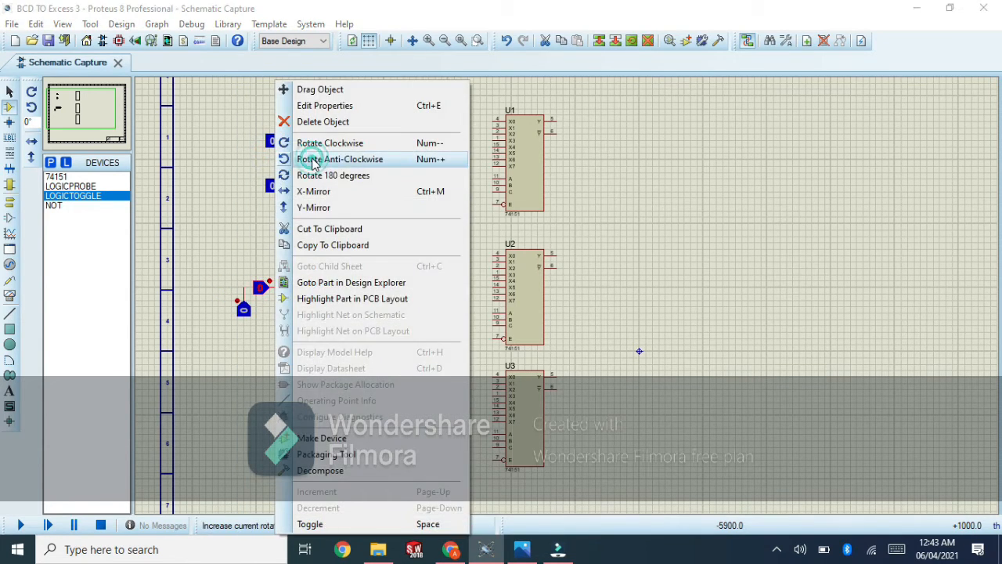
{"action": "left_click", "coordinate": [337, 159]}
{"action": "right_click", "coordinate": [285, 287]}
{"action": "left_click", "coordinate": [345, 159]}
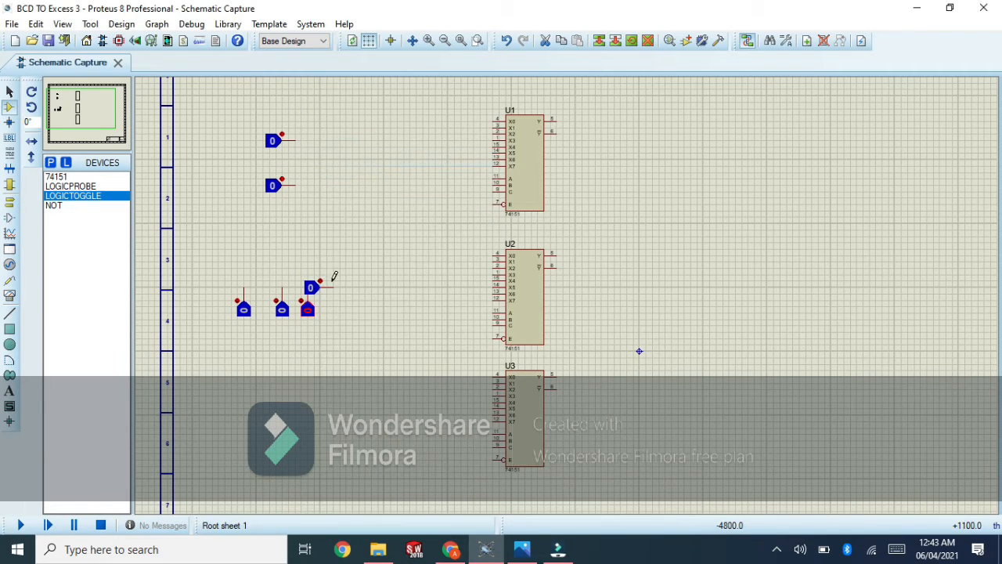
{"action": "right_click", "coordinate": [311, 286]}
{"action": "left_click", "coordinate": [369, 158]}
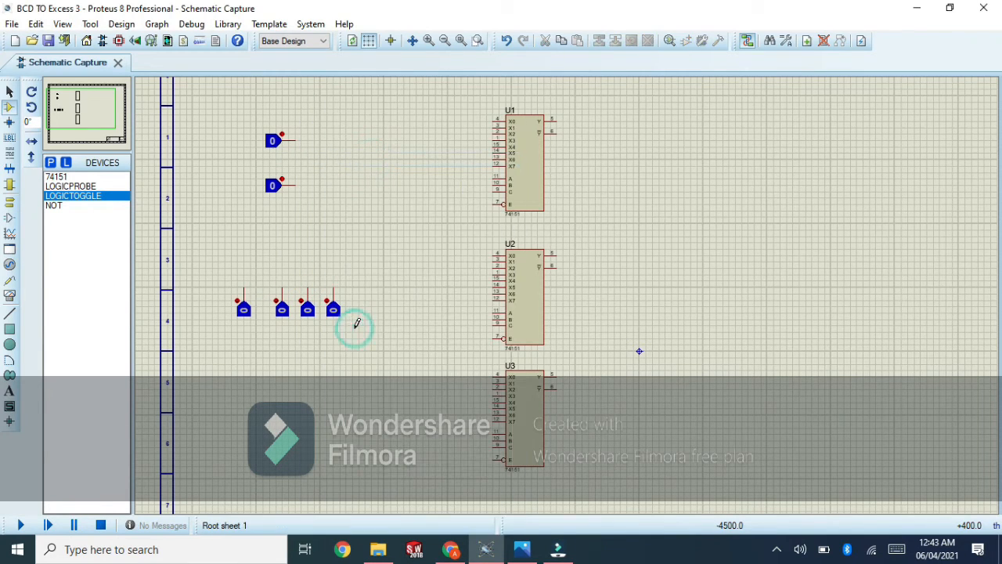
Place a NOT gate beside the fourth toggle and shift the fourth and third toggles right to even out the spacing.
{"action": "left_click", "coordinate": [54, 205]}
{"action": "left_click", "coordinate": [374, 281]}
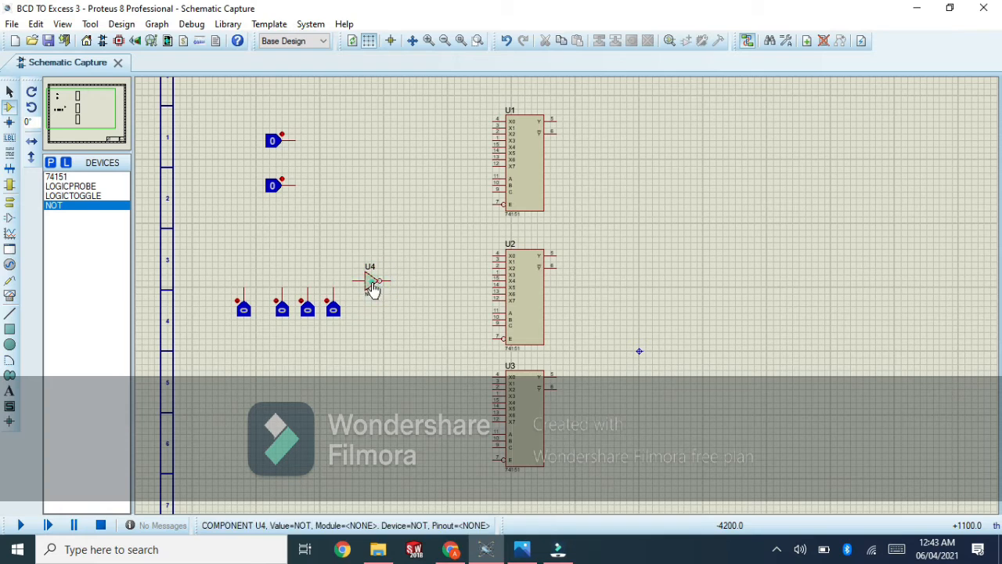
{"action": "right_click", "coordinate": [332, 308]}
{"action": "left_click", "coordinate": [379, 90]}
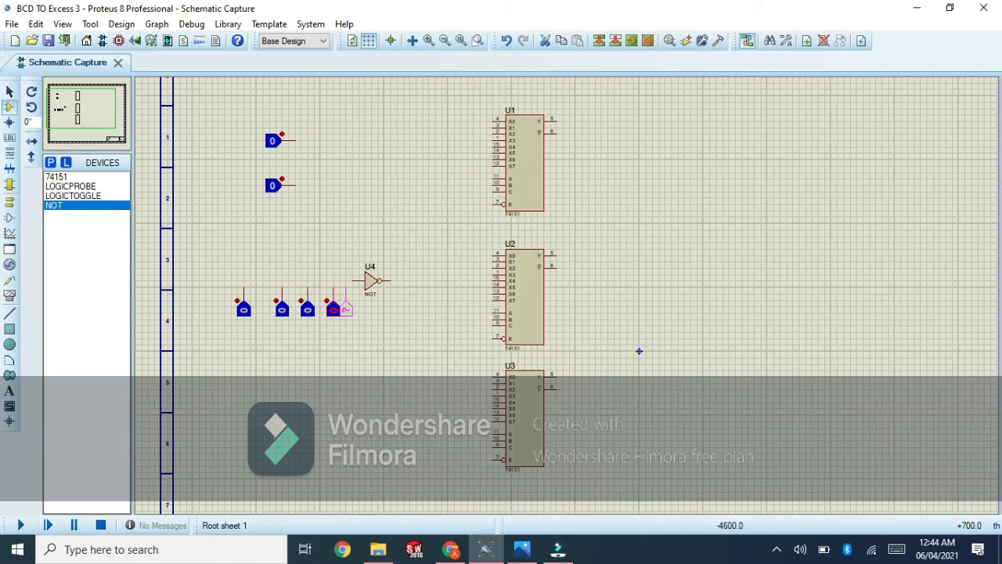
{"action": "left_click", "coordinate": [345, 308]}
{"action": "right_click", "coordinate": [306, 308]}
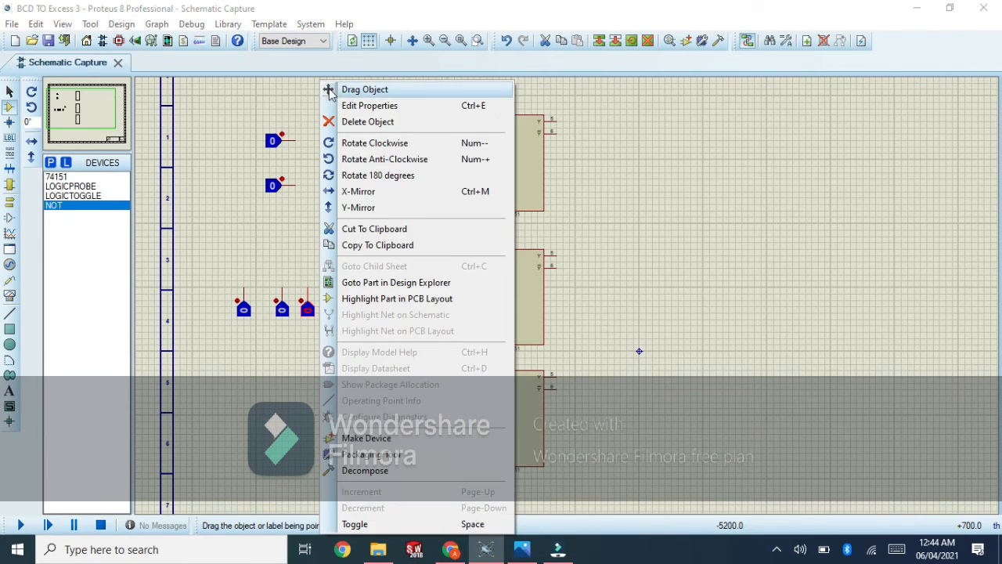
{"action": "left_click", "coordinate": [336, 90]}
{"action": "left_click", "coordinate": [313, 308]}
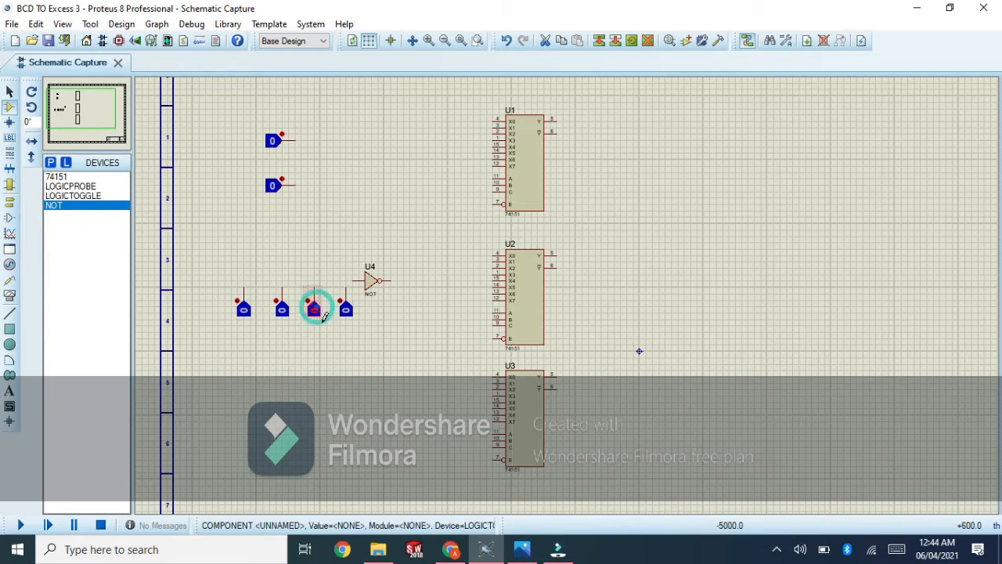
Place four LOGICPROBE outputs in a vertical column to the right of the multiplexers.
{"action": "left_click", "coordinate": [72, 186]}
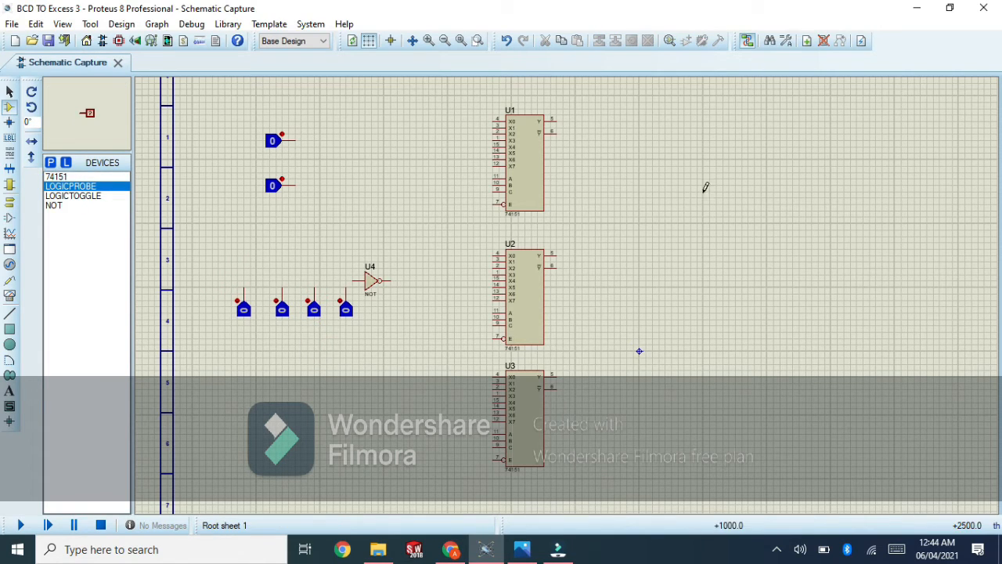
{"action": "left_click", "coordinate": [764, 224]}
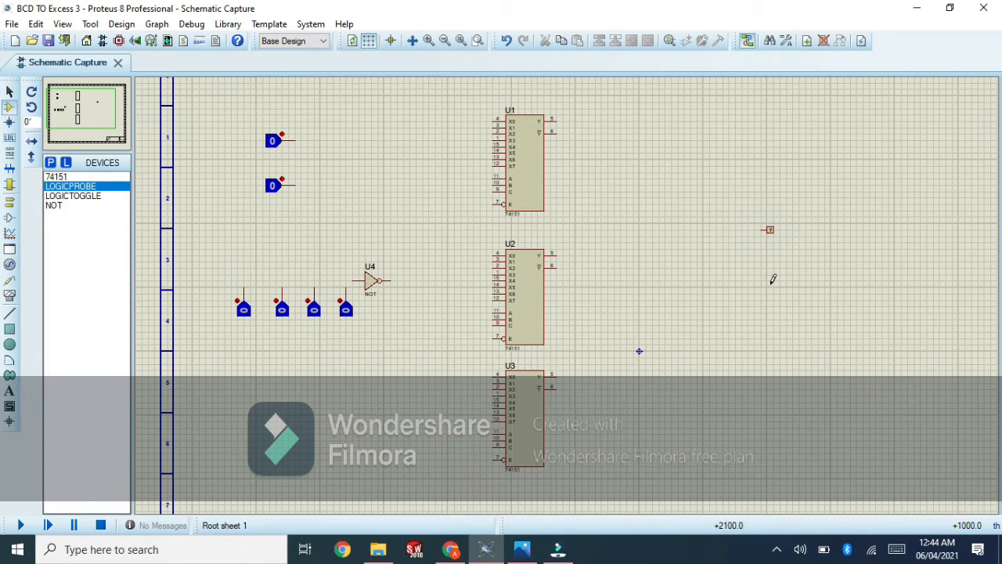
{"action": "left_click", "coordinate": [768, 274]}
{"action": "left_click", "coordinate": [765, 266]}
{"action": "left_click", "coordinate": [766, 302]}
{"action": "left_click", "coordinate": [760, 298]}
{"action": "left_click", "coordinate": [767, 339]}
{"action": "left_click", "coordinate": [767, 335]}
Wire the fourth toggle to the NOT gate's input, and route the gate's output beneath U3 to the lowest logic probe.
{"action": "left_click", "coordinate": [345, 288]}
{"action": "left_click", "coordinate": [364, 280]}
{"action": "left_click", "coordinate": [387, 280]}
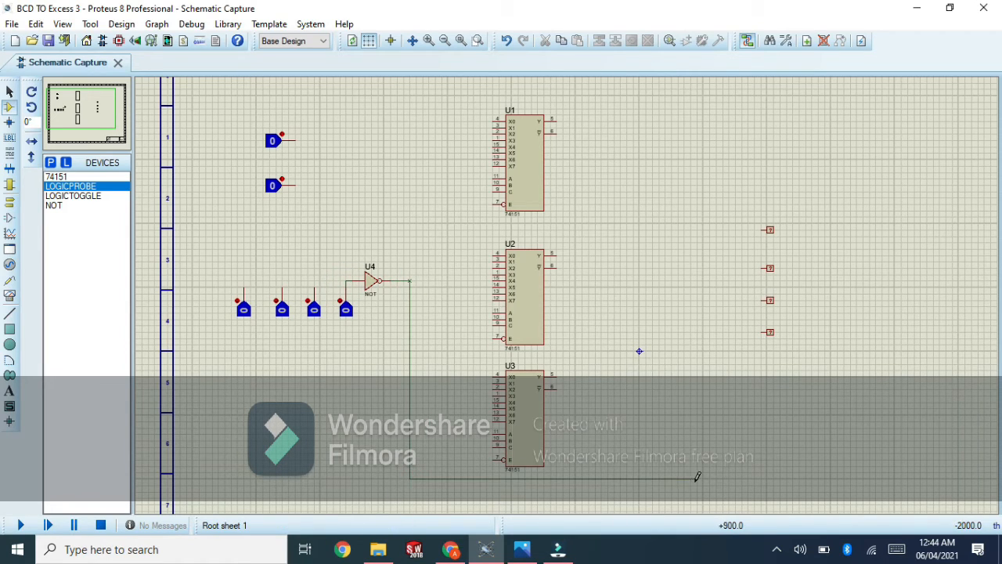
{"action": "left_click", "coordinate": [706, 446]}
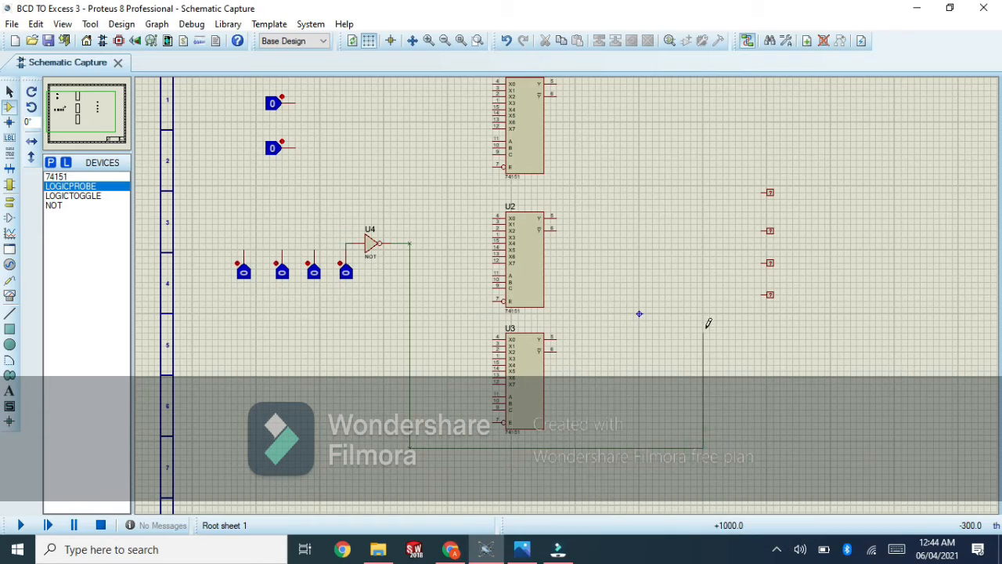
{"action": "left_click", "coordinate": [762, 294]}
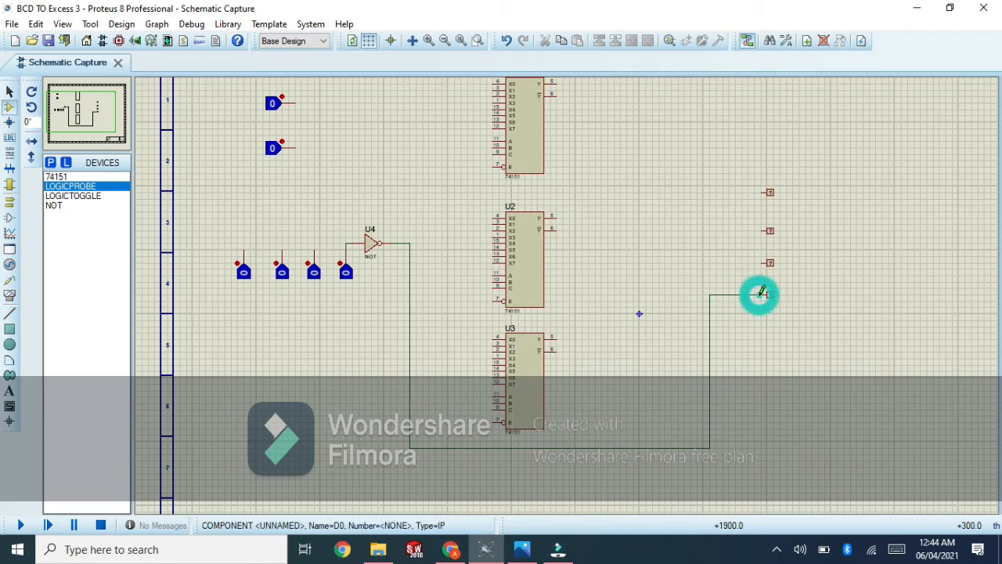
Connect U3's X0, X2 and X4 inputs to the NOT gate's output wire.
{"action": "left_click", "coordinate": [93, 123]}
{"action": "left_click", "coordinate": [80, 108]}
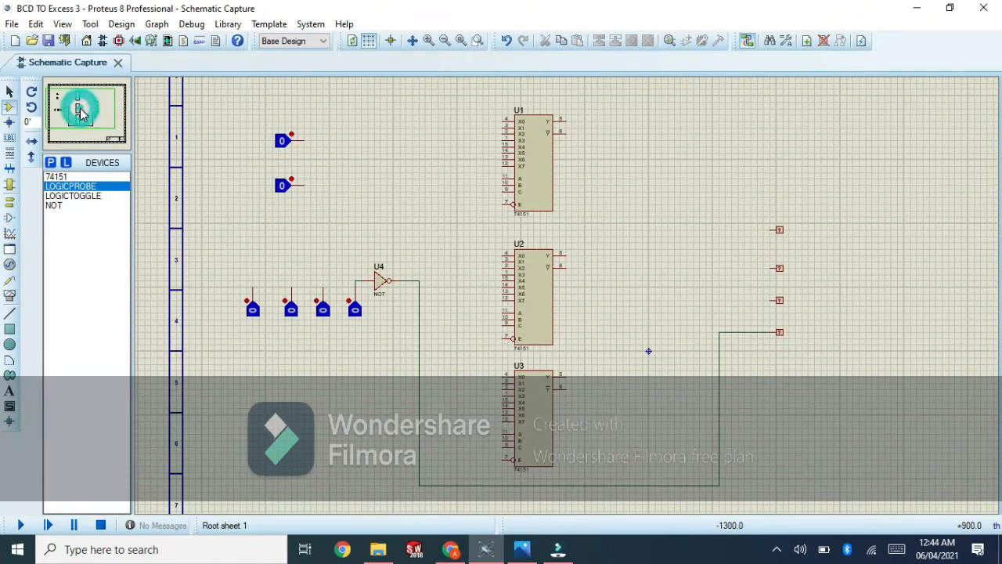
{"action": "left_click", "coordinate": [504, 376]}
{"action": "left_click", "coordinate": [420, 377]}
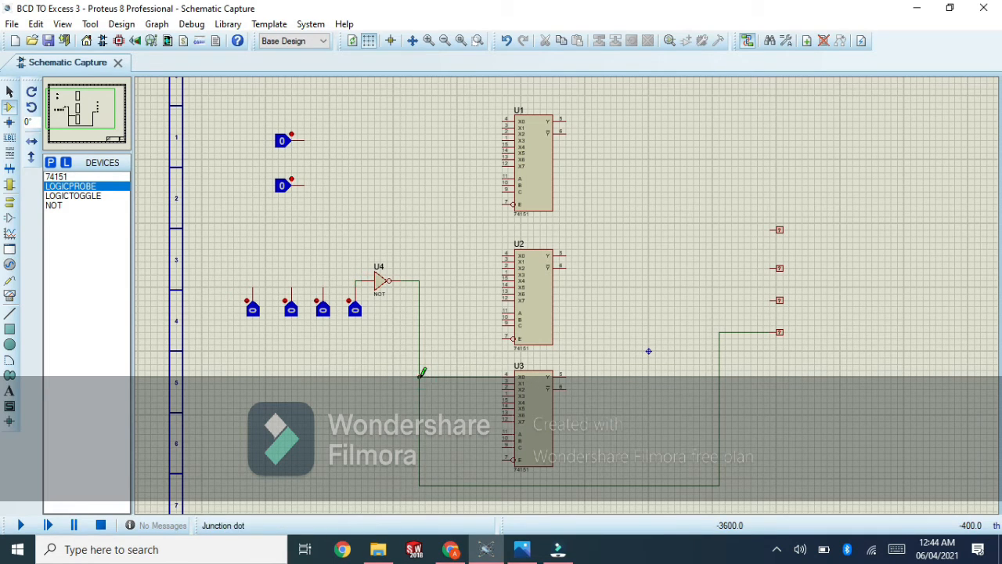
{"action": "left_click", "coordinate": [503, 388]}
{"action": "left_click", "coordinate": [420, 389]}
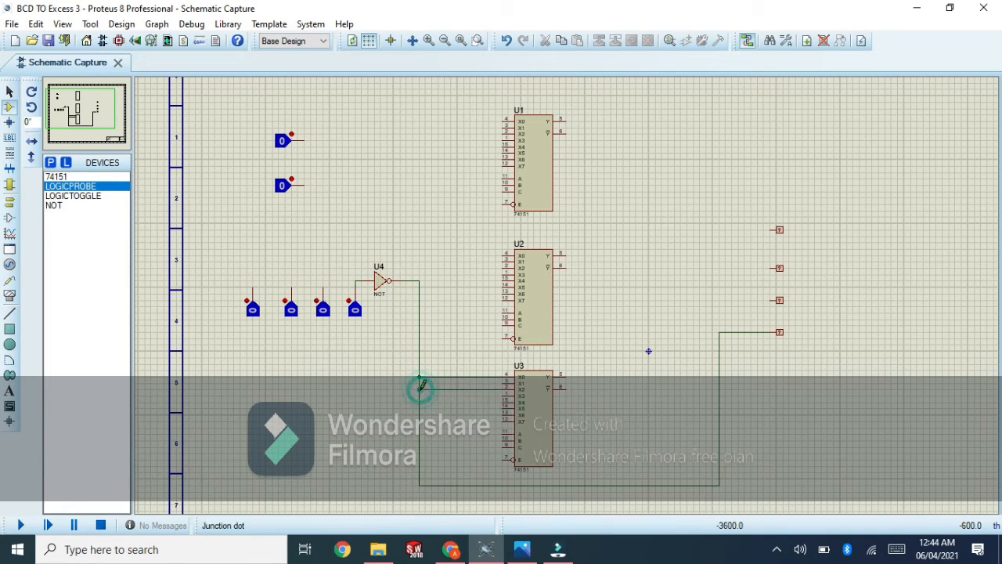
{"action": "left_click", "coordinate": [505, 400]}
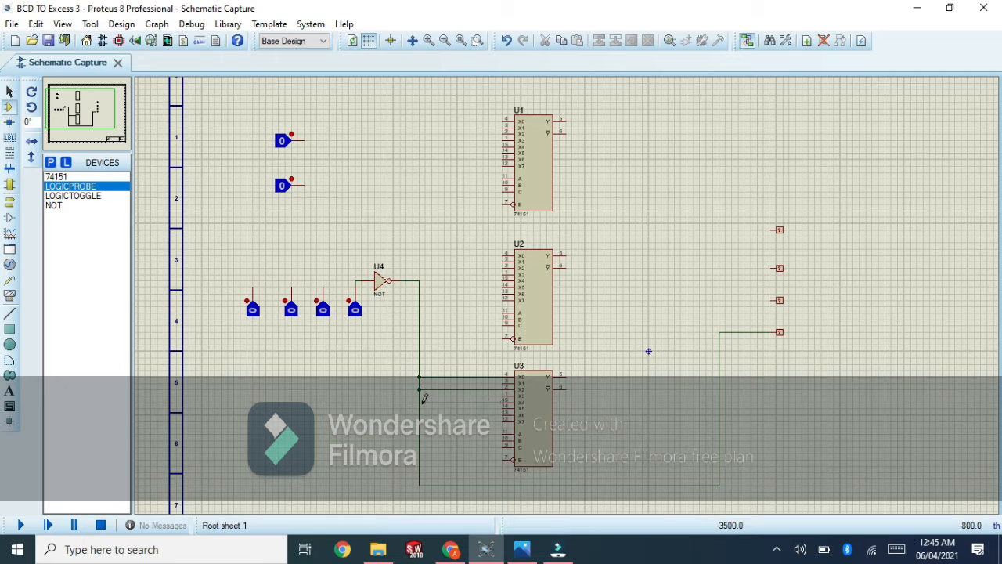
Wire the uninverted signal of the fourth toggle to U3's X1 and X3 inputs and to U2's X0 input.
{"action": "left_click", "coordinate": [355, 280]}
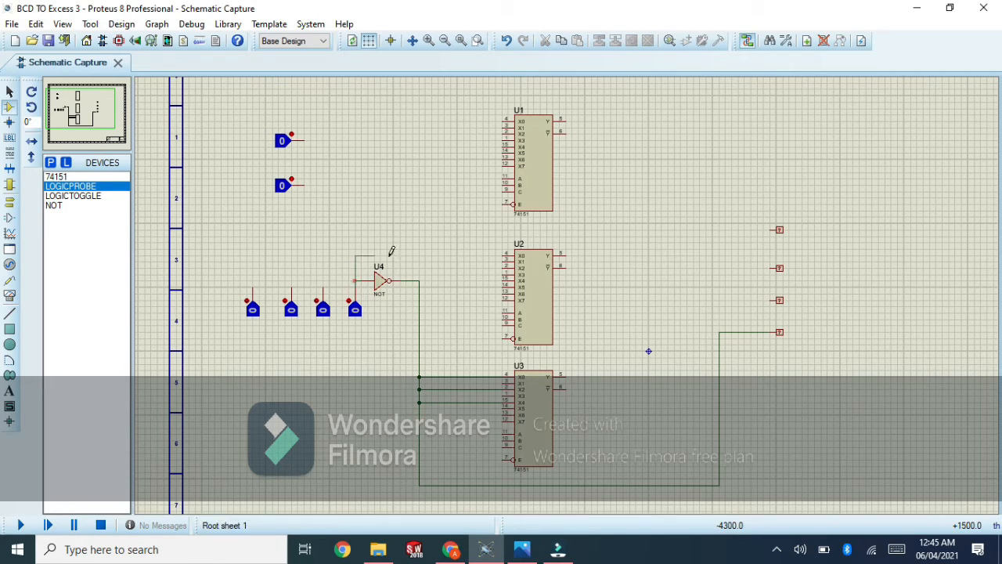
{"action": "left_click", "coordinate": [501, 381]}
{"action": "left_click", "coordinate": [432, 383]}
{"action": "left_click", "coordinate": [502, 396]}
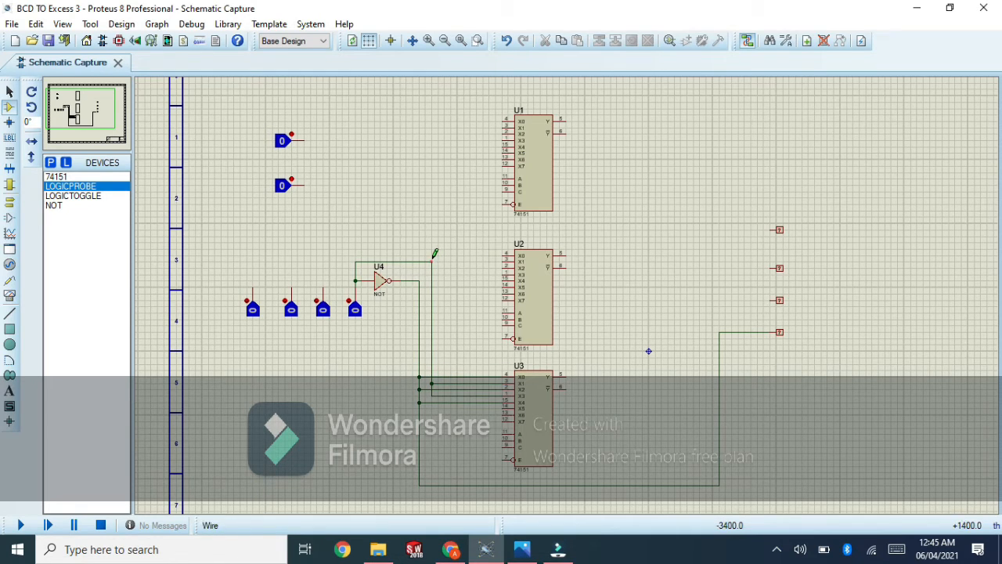
{"action": "left_click", "coordinate": [431, 260]}
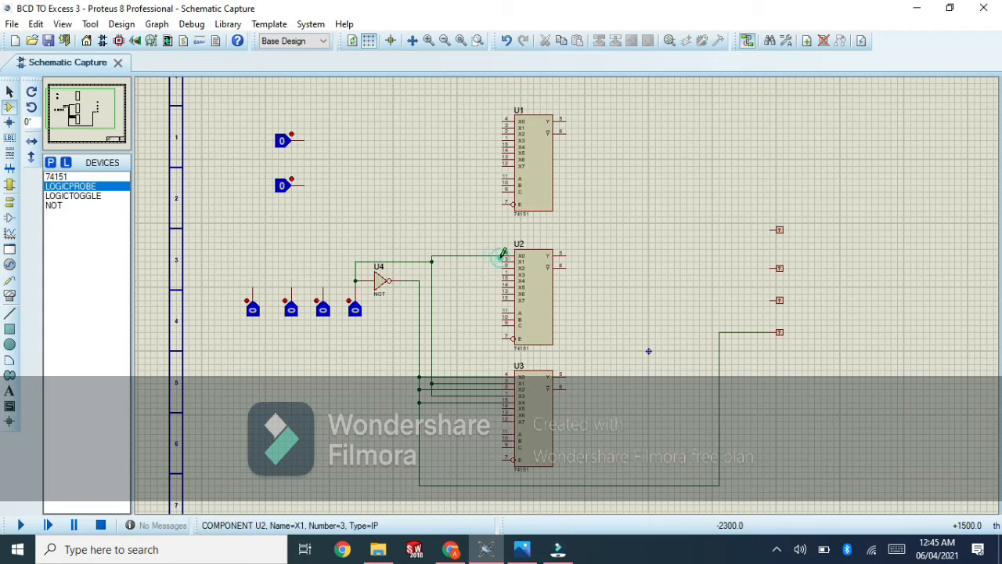
Wire the upper side toggle to U2's X1, the lower side toggle to X3, and the uninverted fourth-toggle signal to X2 and X4.
{"action": "left_click", "coordinate": [505, 256]}
{"action": "left_click", "coordinate": [304, 140]}
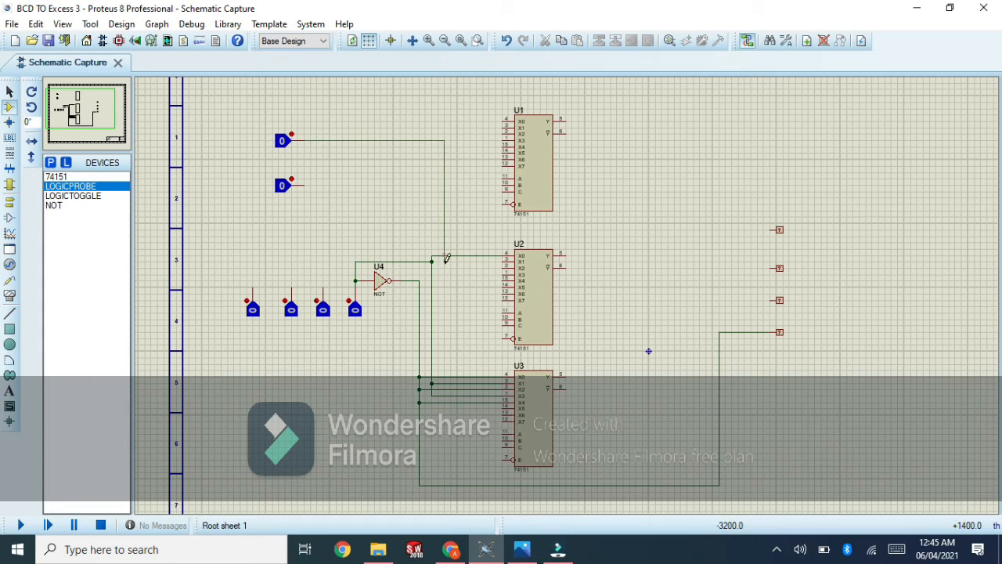
{"action": "left_click", "coordinate": [458, 260]}
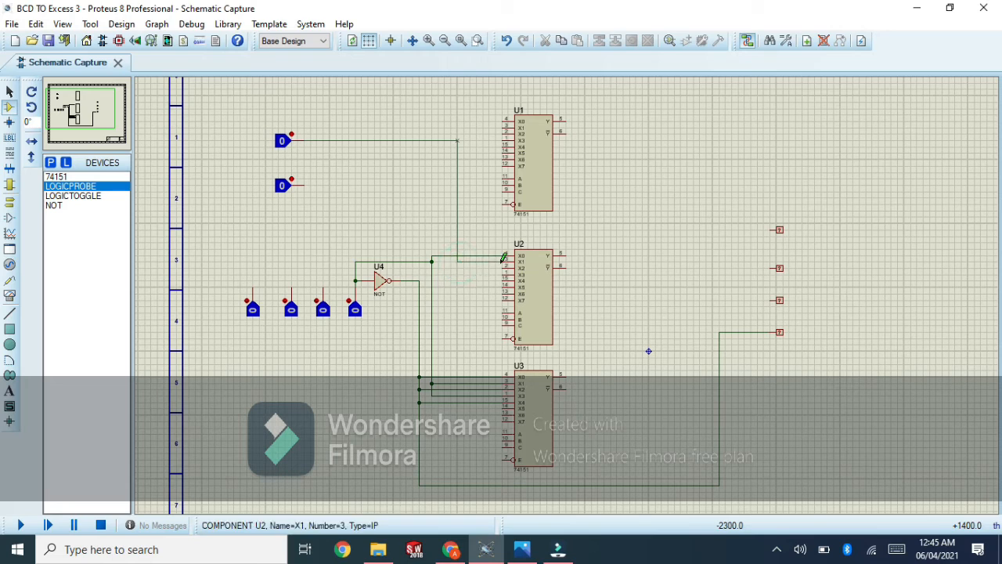
{"action": "left_click", "coordinate": [504, 261]}
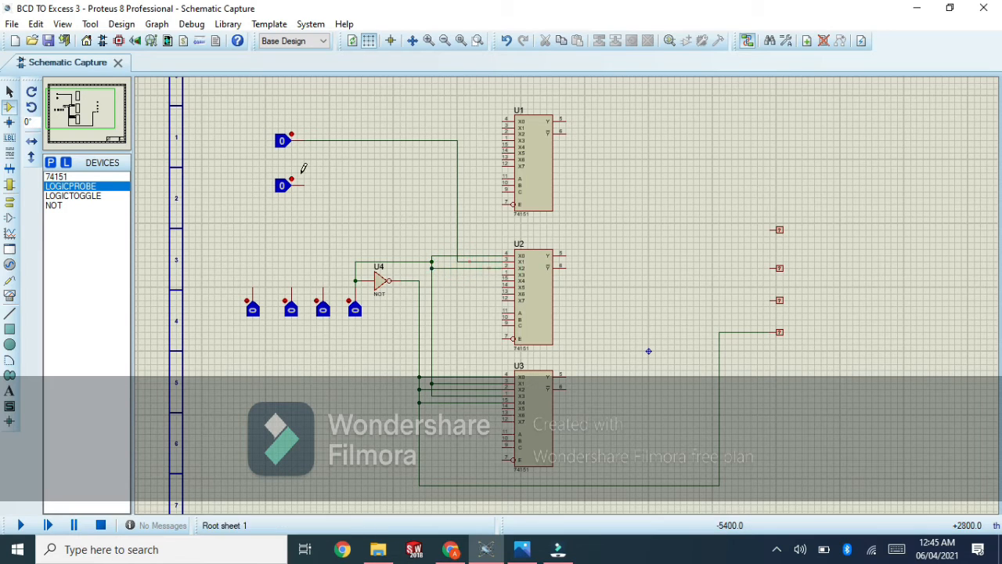
{"action": "left_click", "coordinate": [304, 184]}
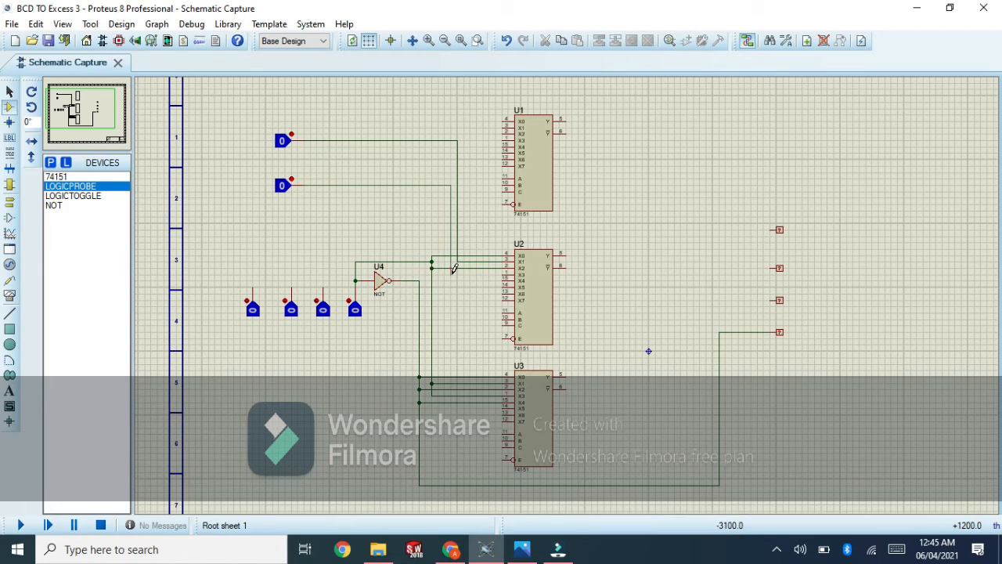
{"action": "left_click", "coordinate": [505, 274]}
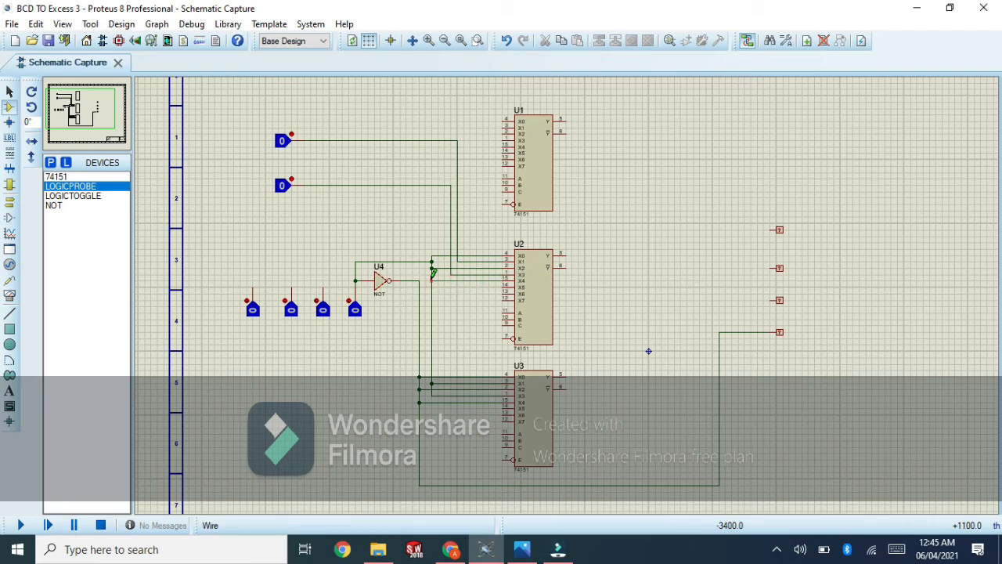
Wire U1's X0 and X1 to the lower side toggle, X2 to the uninverted fourth-toggle signal, and X3 and X4 to the upper side toggle.
{"action": "left_click", "coordinate": [453, 181]}
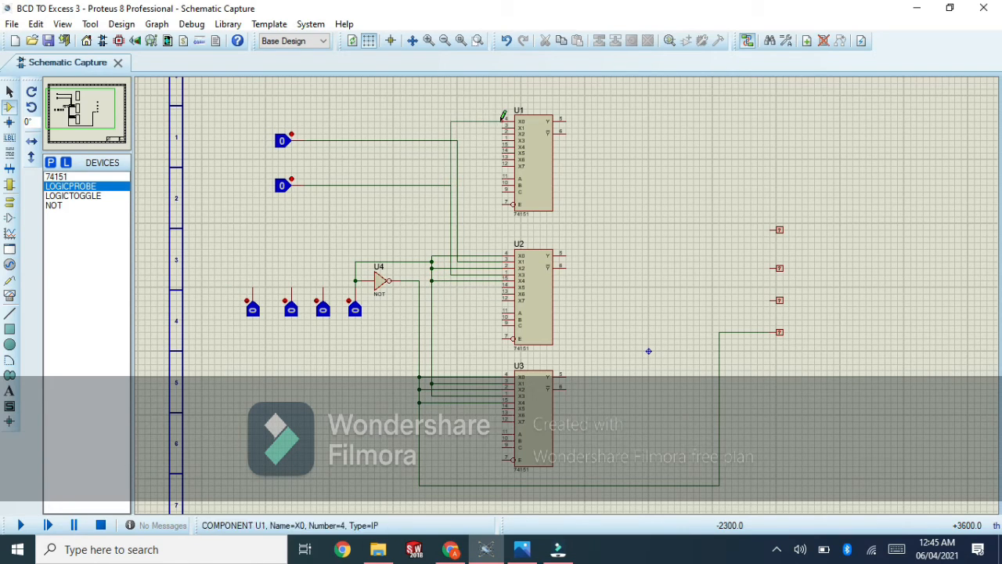
{"action": "left_click", "coordinate": [505, 121]}
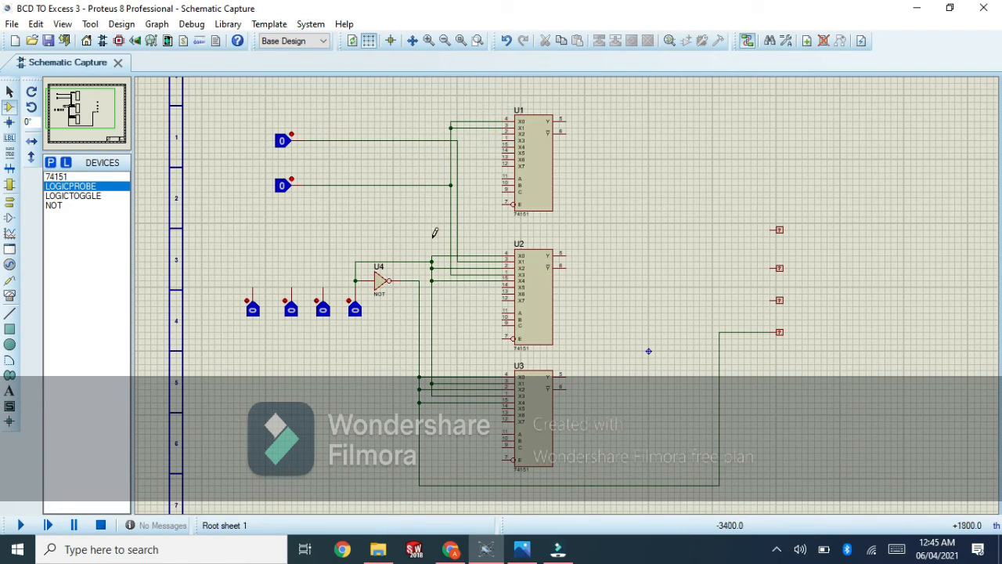
{"action": "left_click", "coordinate": [432, 254]}
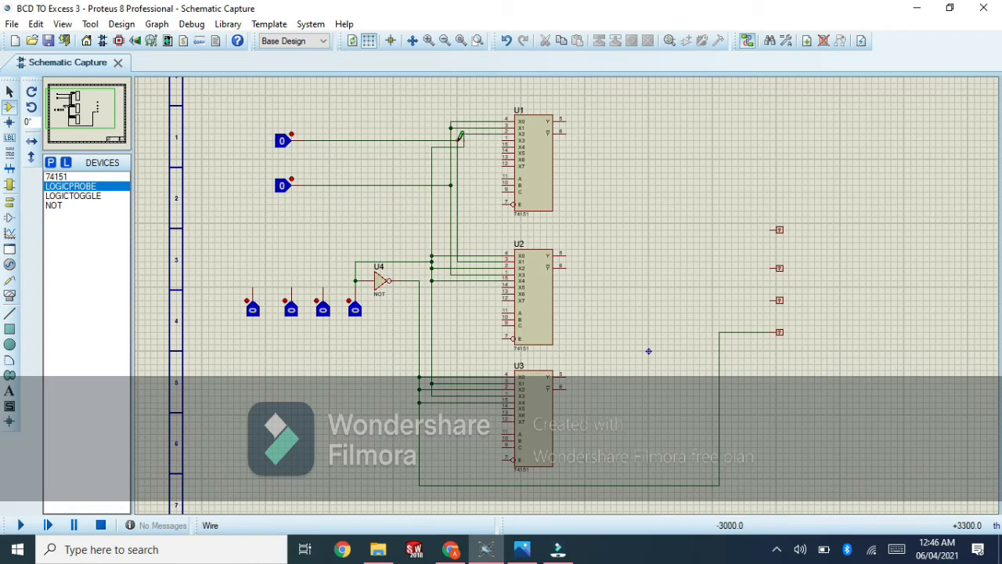
{"action": "left_click", "coordinate": [501, 141]}
{"action": "left_click", "coordinate": [458, 153]}
{"action": "left_click", "coordinate": [504, 152]}
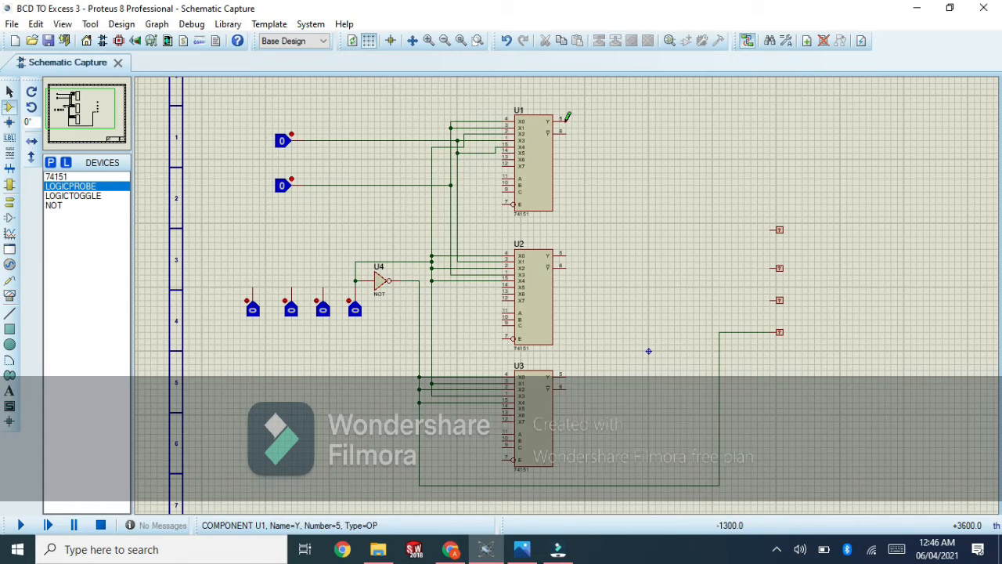
Connect the Y outputs of U1, U2 and U3 to the first, second and third logic probes respectively.
{"action": "left_click", "coordinate": [565, 121]}
{"action": "left_click", "coordinate": [773, 229]}
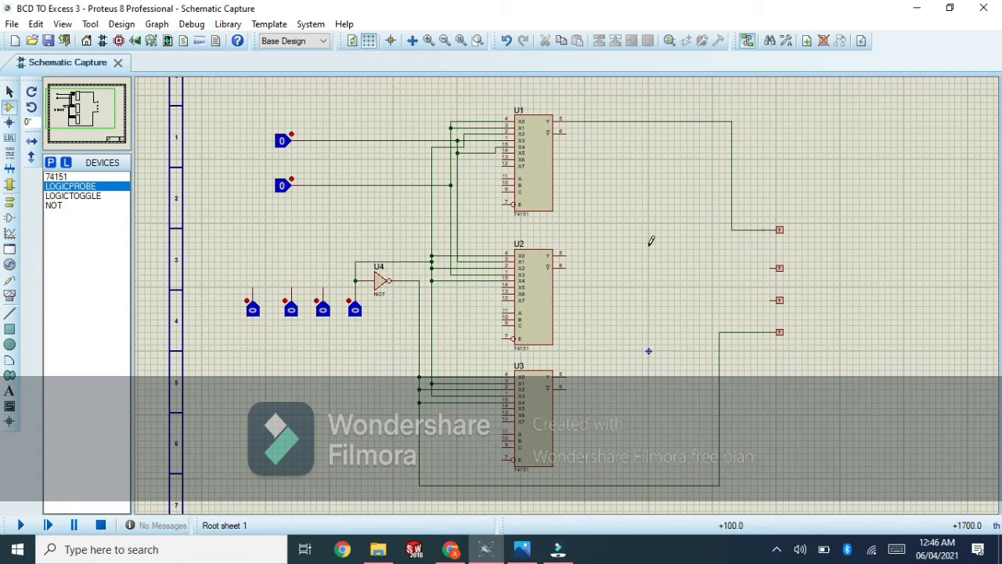
{"action": "left_click", "coordinate": [565, 254]}
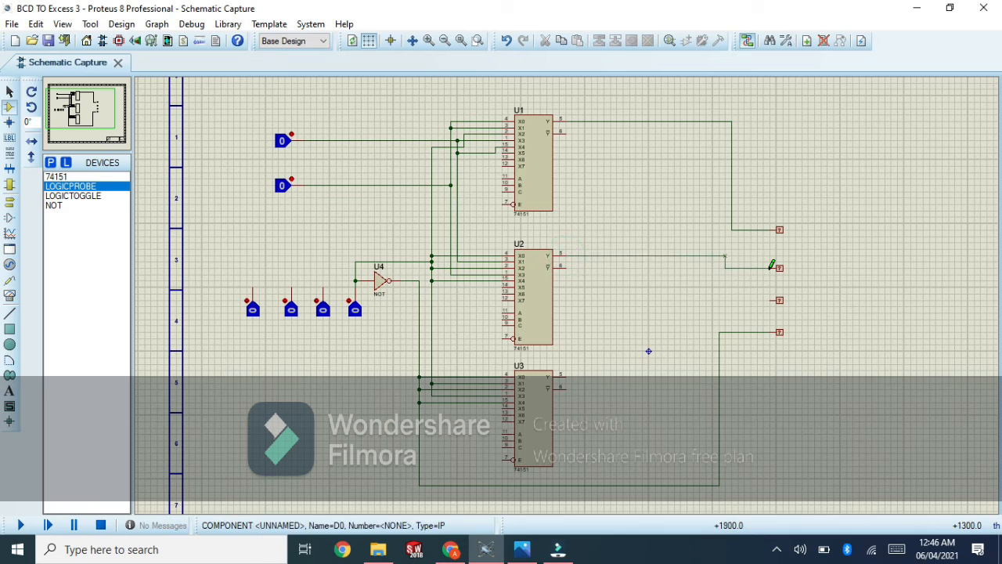
{"action": "left_click", "coordinate": [773, 268]}
{"action": "left_click", "coordinate": [565, 375]}
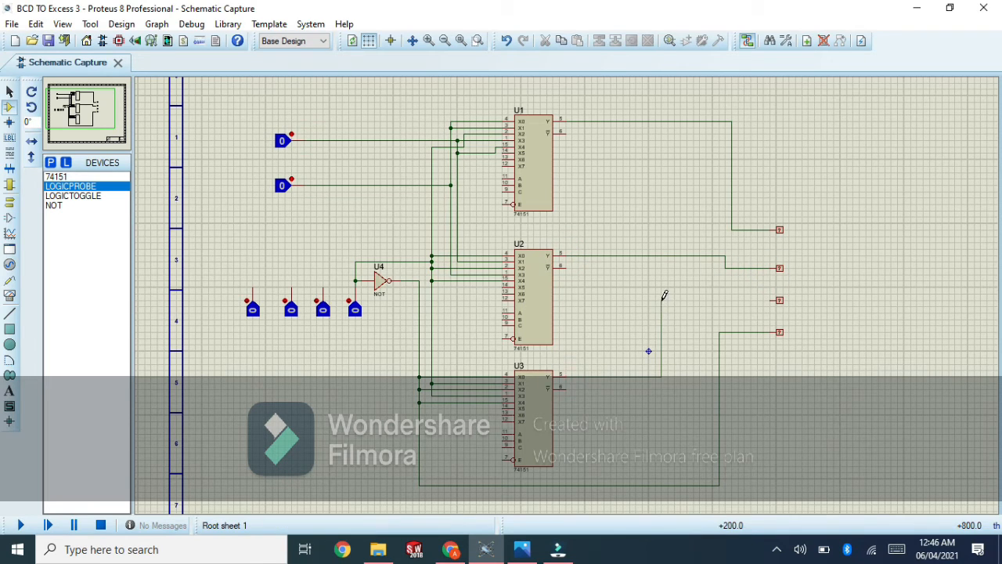
{"action": "left_click", "coordinate": [662, 298]}
{"action": "left_click", "coordinate": [773, 300]}
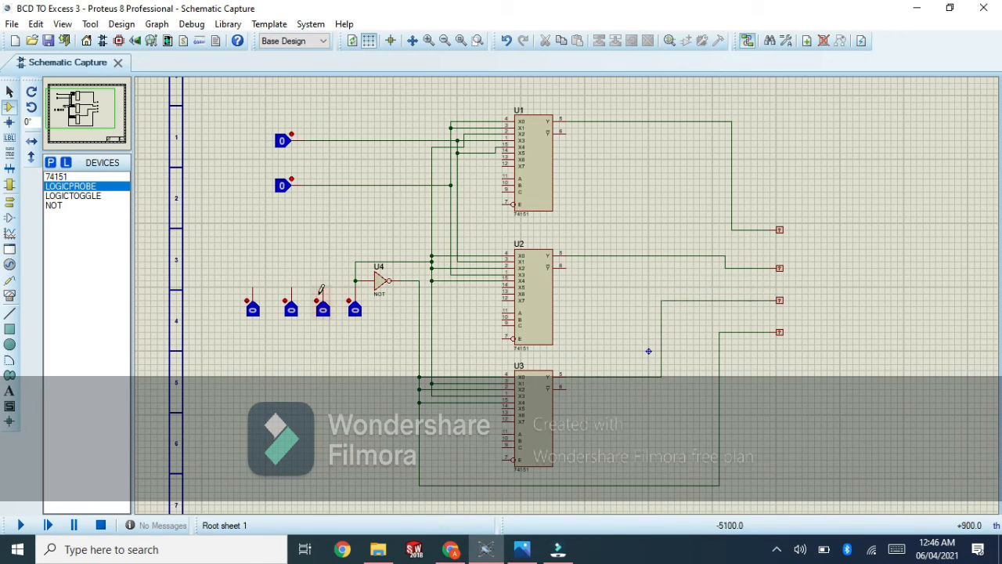
Wire the third toggle in the bottom row to U1's A input, the second to C, and the first to E.
{"action": "left_click", "coordinate": [503, 177]}
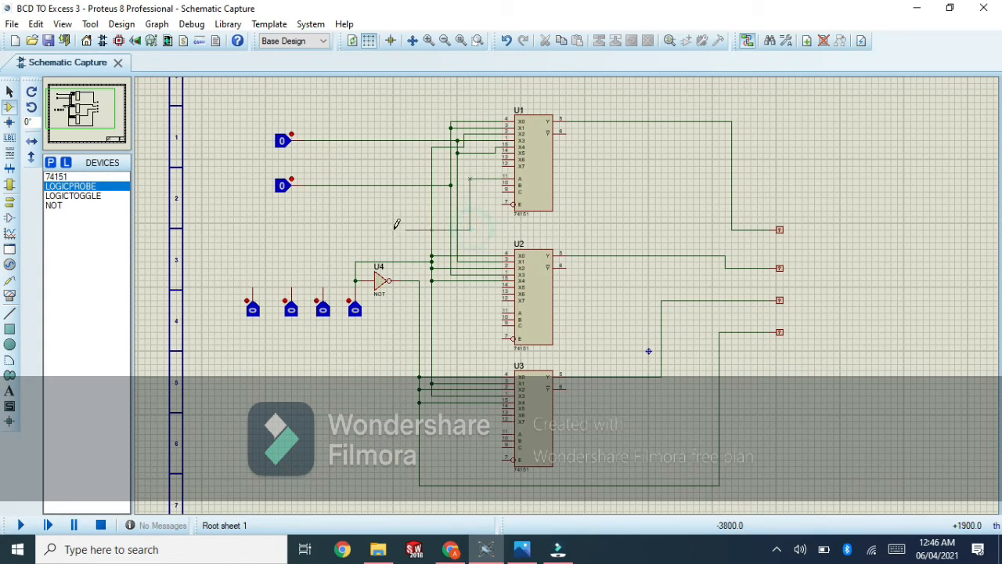
{"action": "left_click", "coordinate": [324, 289]}
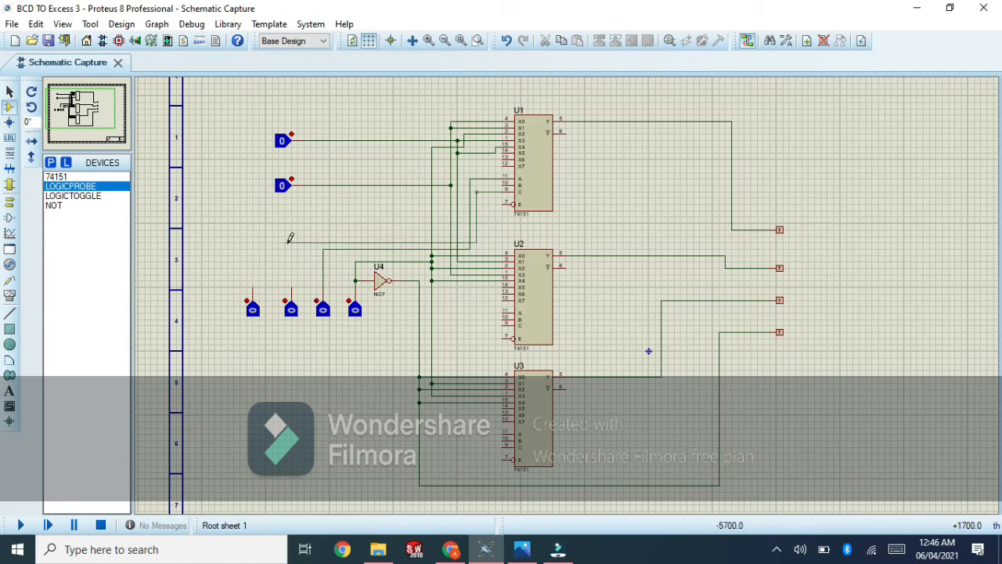
{"action": "left_click", "coordinate": [289, 280]}
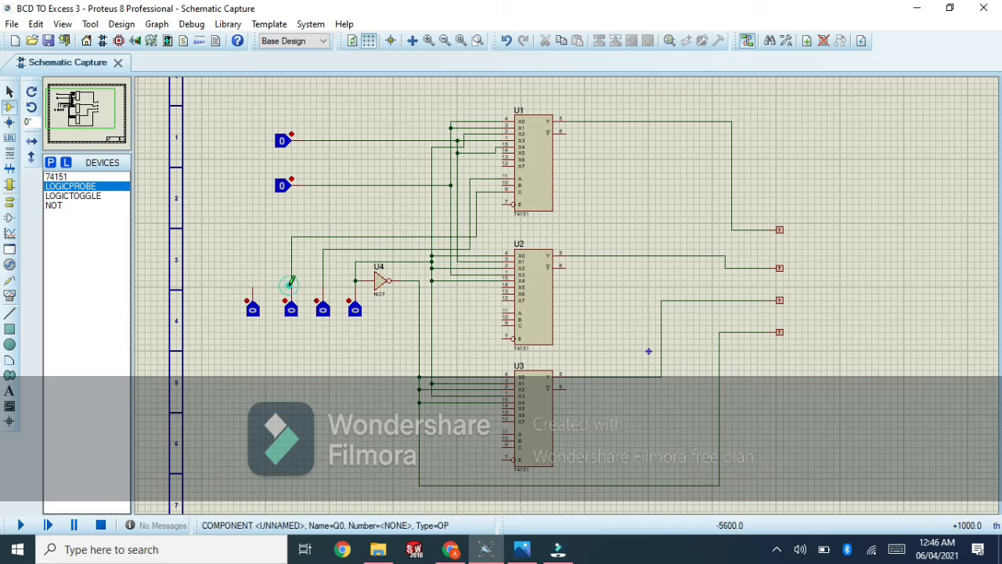
{"action": "left_click", "coordinate": [254, 285]}
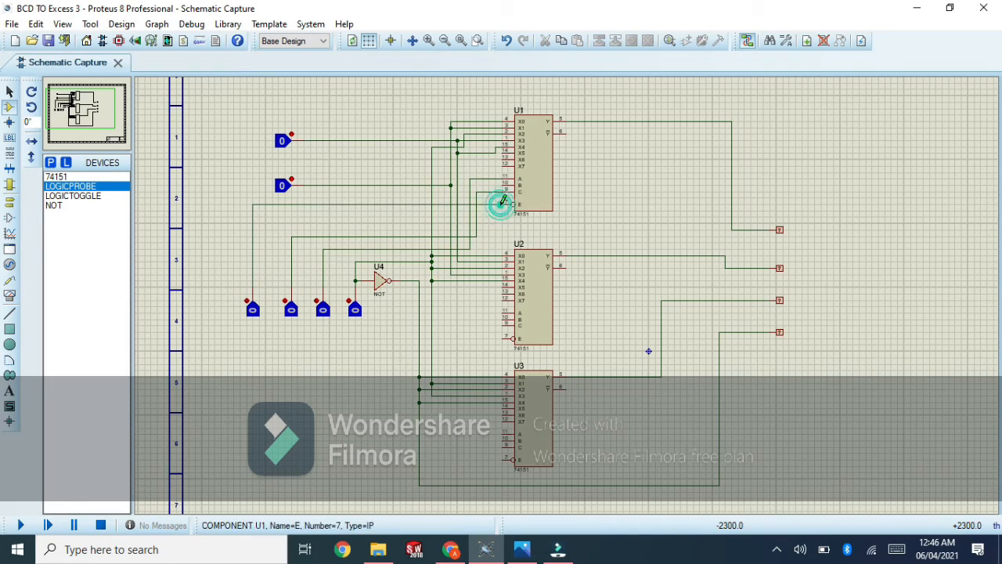
{"action": "left_click", "coordinate": [504, 205]}
Connect the A inputs of U2 and U3 to the third toggle's wire and their B inputs to the second toggle's wire.
{"action": "left_click", "coordinate": [503, 314]}
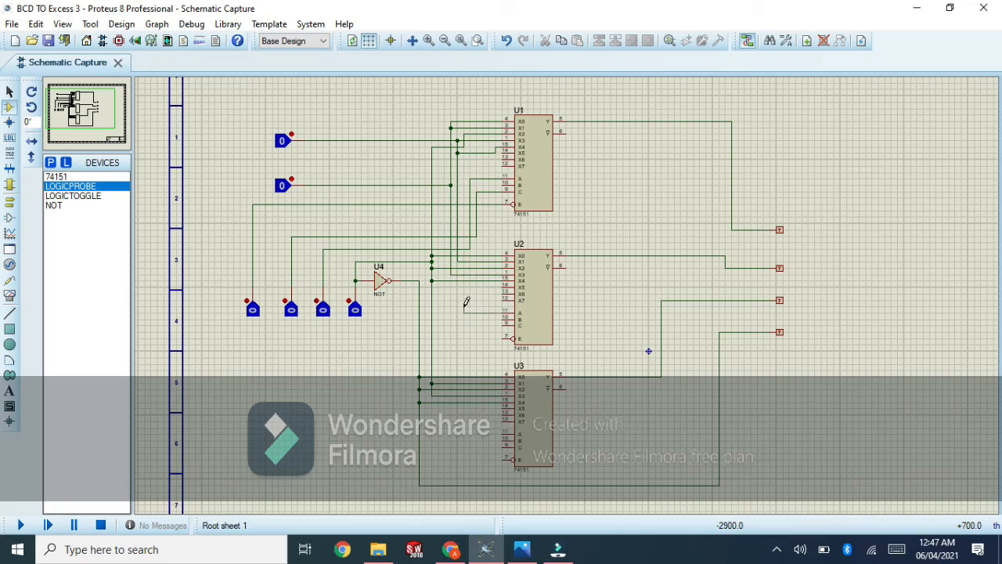
{"action": "left_click", "coordinate": [472, 246]}
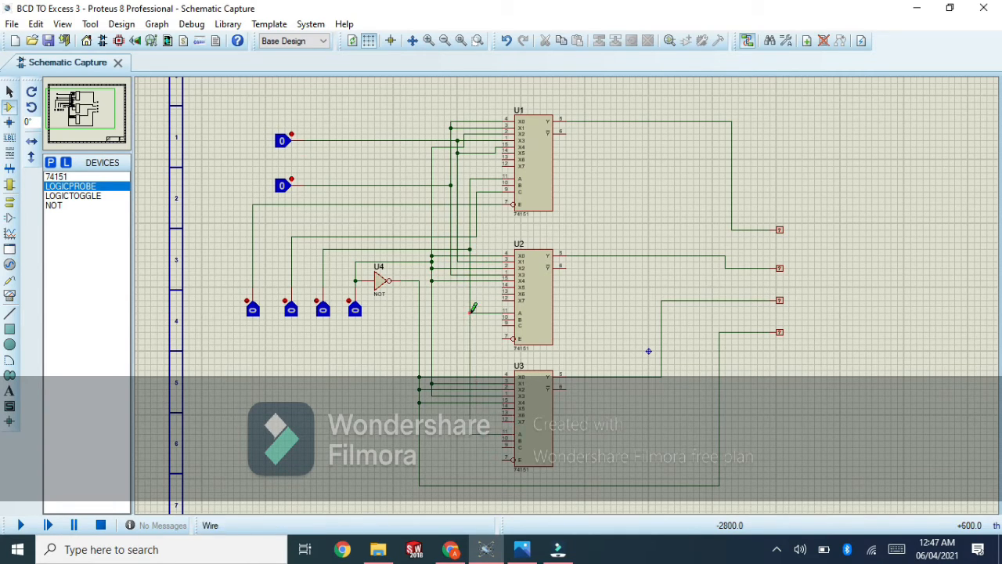
{"action": "left_click", "coordinate": [471, 313]}
{"action": "left_click", "coordinate": [503, 320]}
{"action": "left_click", "coordinate": [476, 236]}
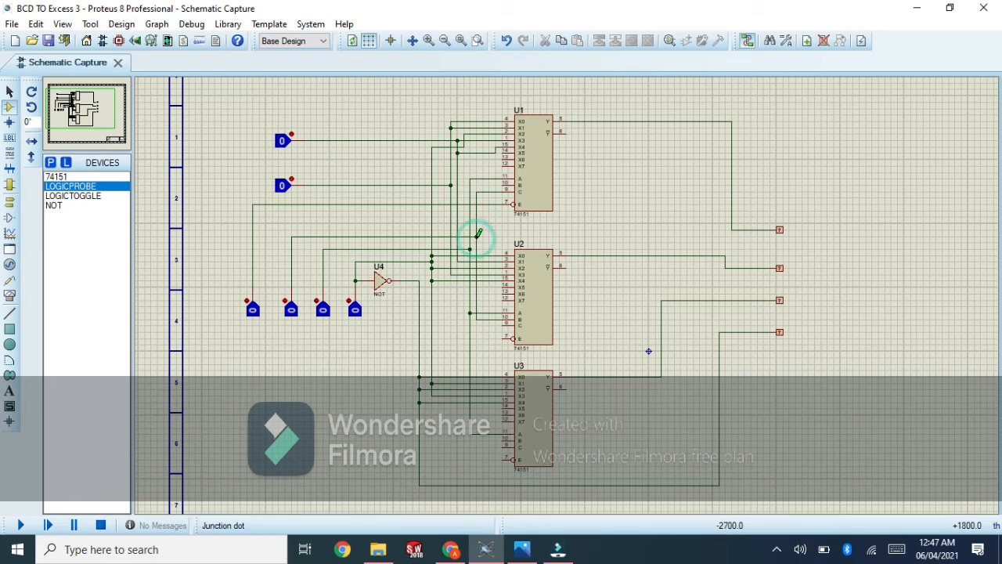
{"action": "left_click", "coordinate": [503, 437]}
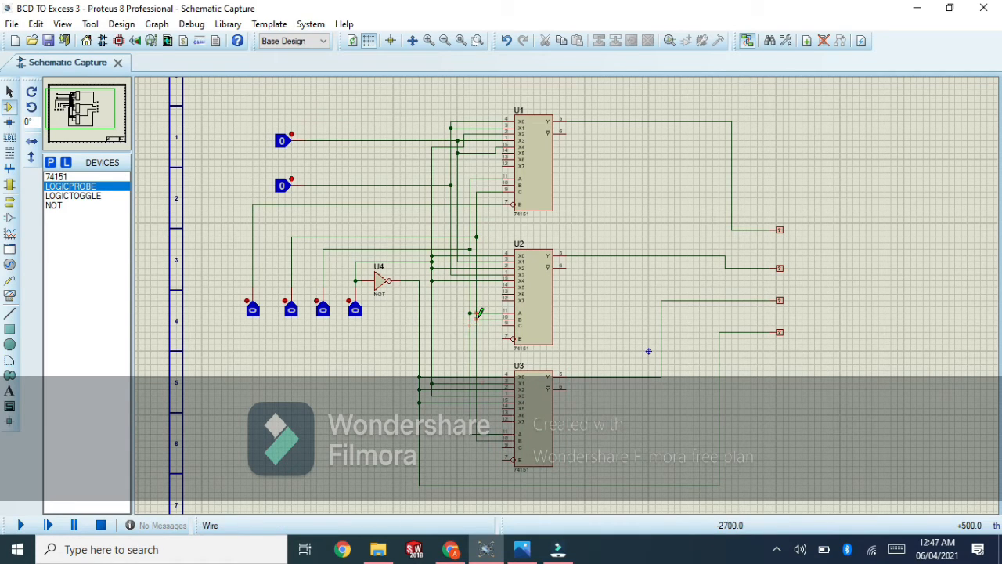
{"action": "left_click", "coordinate": [477, 318]}
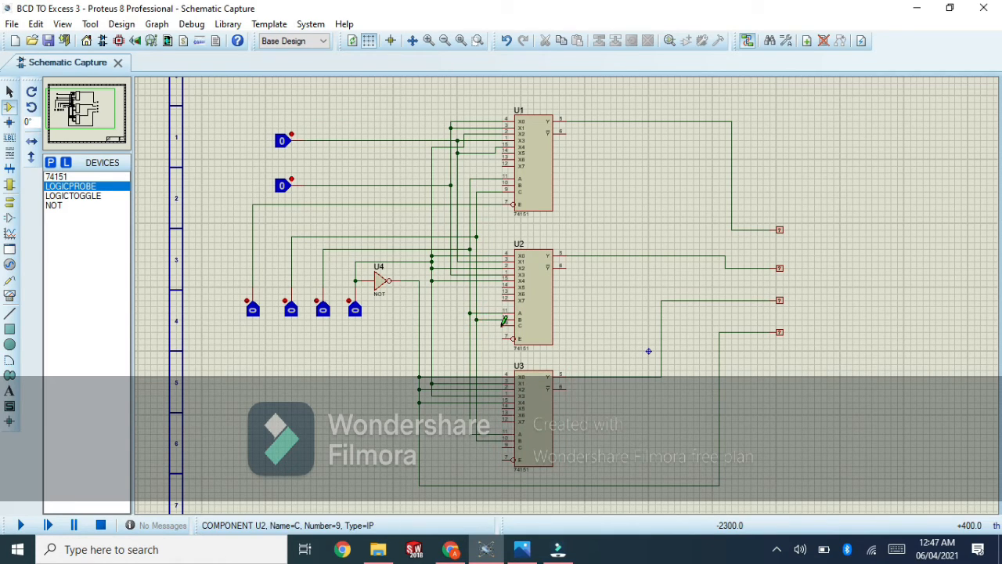
Connect the C inputs of U2 and U3 to the first toggle's wire and their E inputs to the lower side toggle's wire.
{"action": "left_click", "coordinate": [503, 324]}
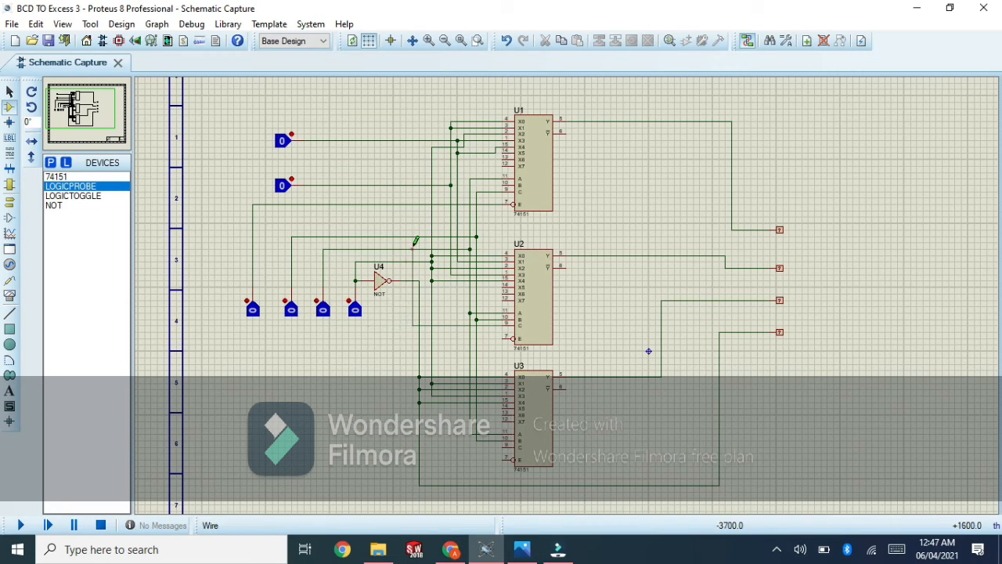
{"action": "left_click", "coordinate": [414, 204]}
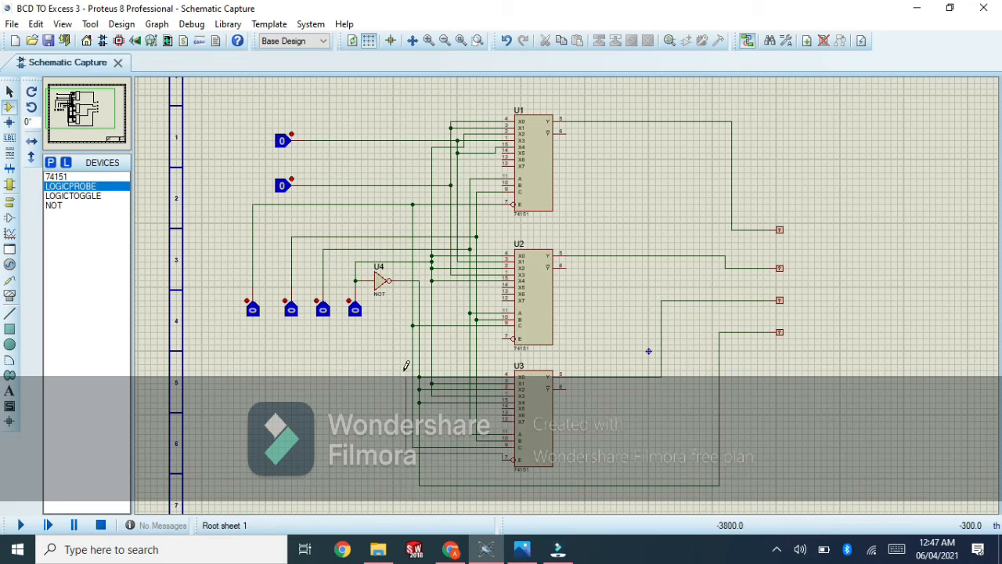
{"action": "left_click", "coordinate": [400, 186]}
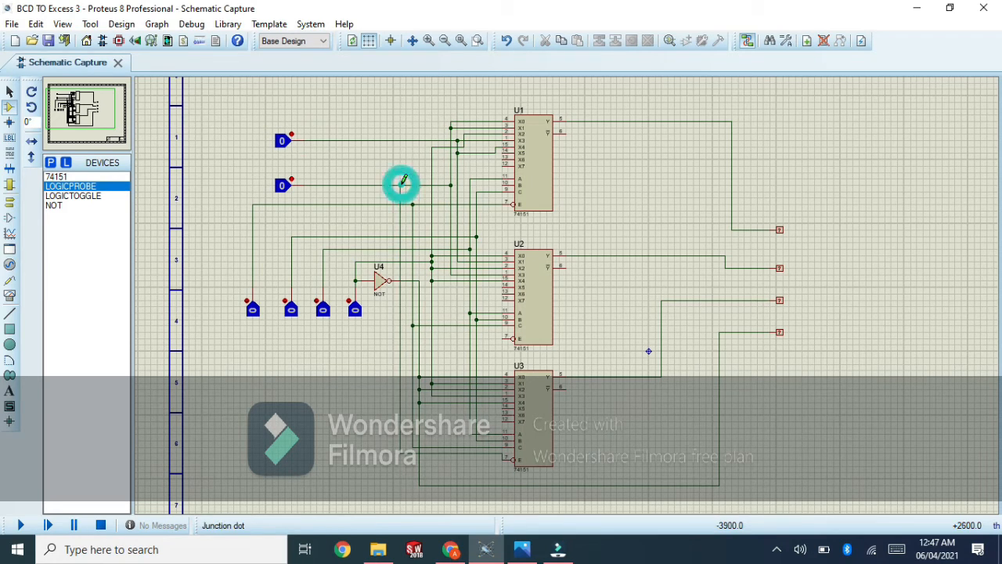
{"action": "left_click", "coordinate": [505, 338]}
{"action": "left_click", "coordinate": [400, 338]}
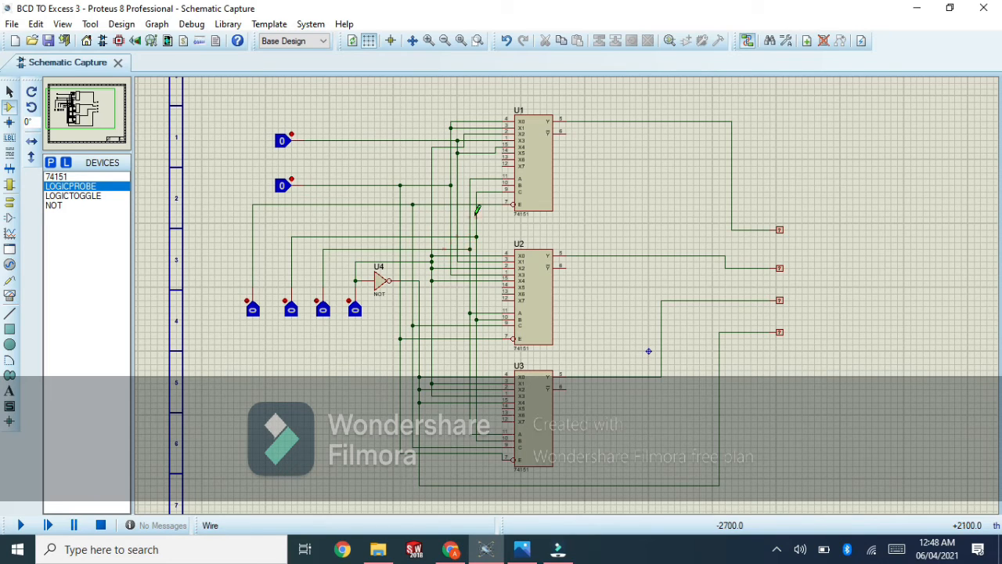
Delete the wires leading into U1's C and E inputs.
{"action": "right_click", "coordinate": [483, 202]}
{"action": "left_click", "coordinate": [517, 238]}
{"action": "right_click", "coordinate": [479, 194]}
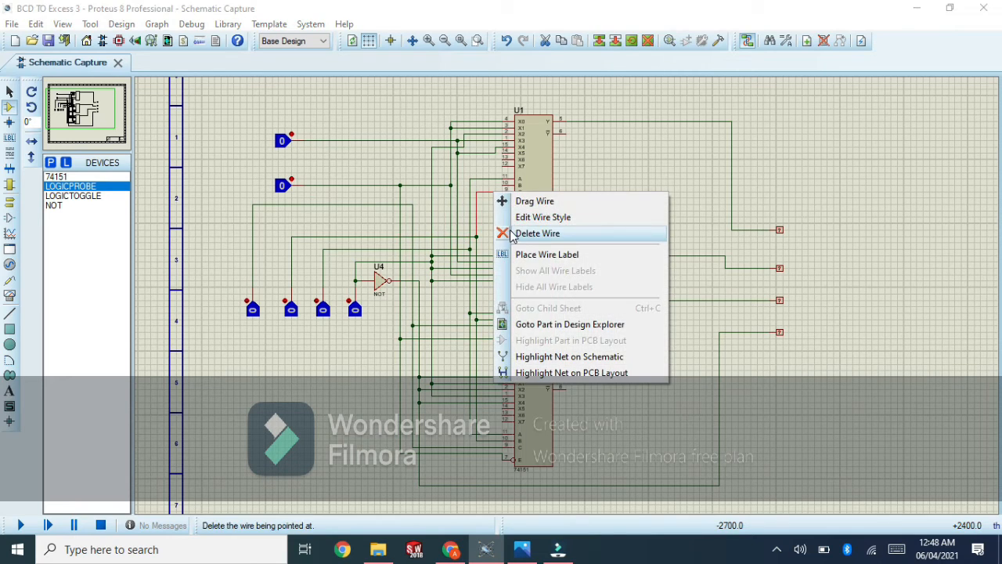
{"action": "left_click", "coordinate": [517, 232]}
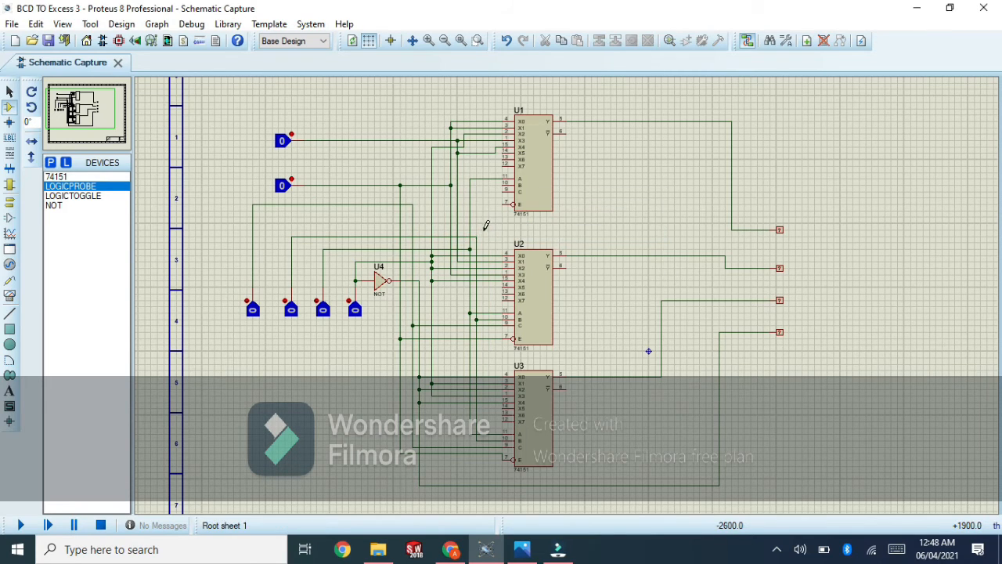
Rewire U1's B input to the second toggle, C to the first toggle, and E to the lower side toggle.
{"action": "left_click", "coordinate": [502, 186]}
{"action": "left_click", "coordinate": [502, 191]}
{"action": "left_click", "coordinate": [414, 203]}
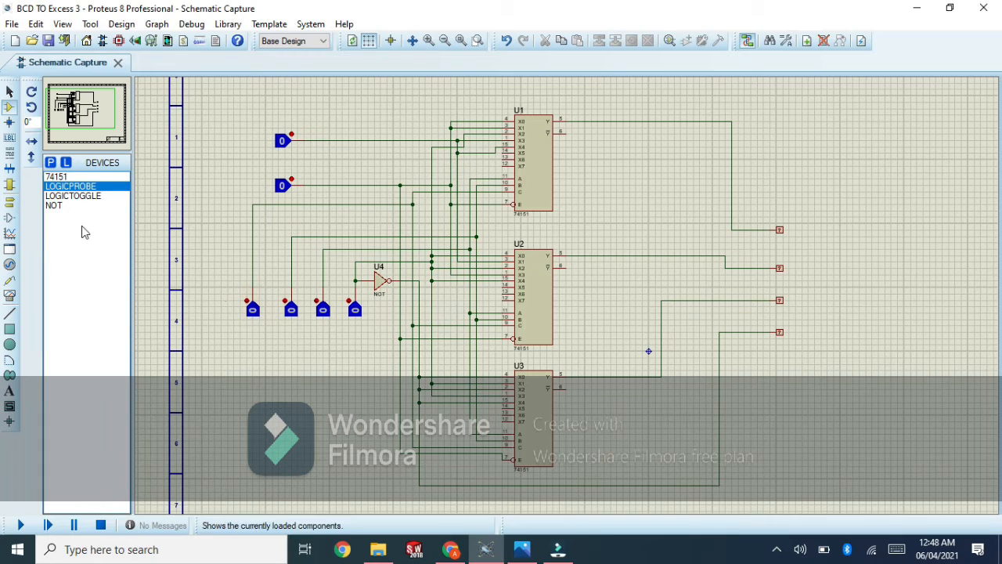
Label the upper side toggle "Permanent High" and the lower one "Permanent Low" in bold text 0.21in high.
{"action": "left_click", "coordinate": [10, 390]}
{"action": "left_click", "coordinate": [278, 113]}
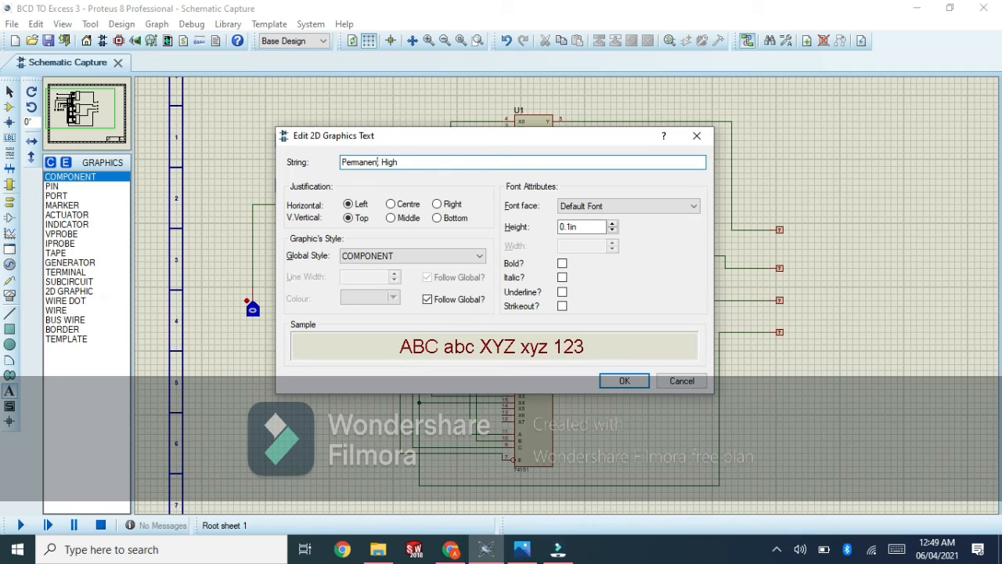
{"action": "left_click", "coordinate": [612, 224]}
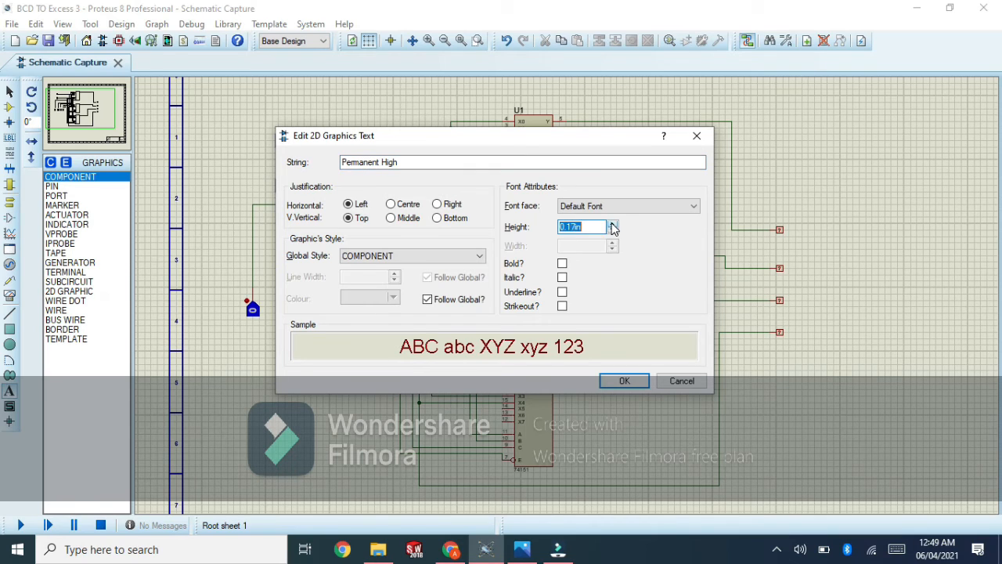
{"action": "left_click", "coordinate": [562, 266]}
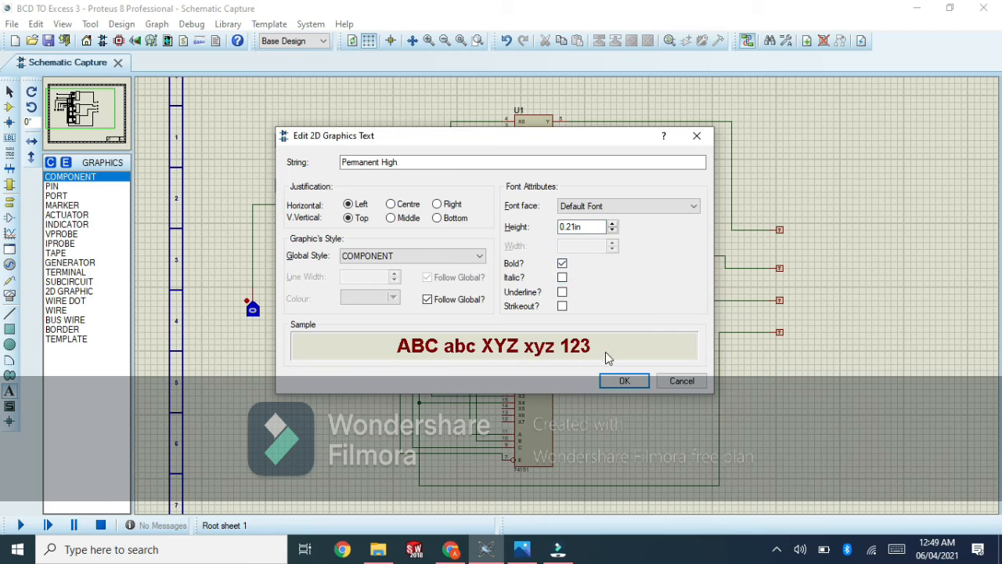
{"action": "left_click", "coordinate": [623, 380]}
{"action": "left_click", "coordinate": [291, 166]}
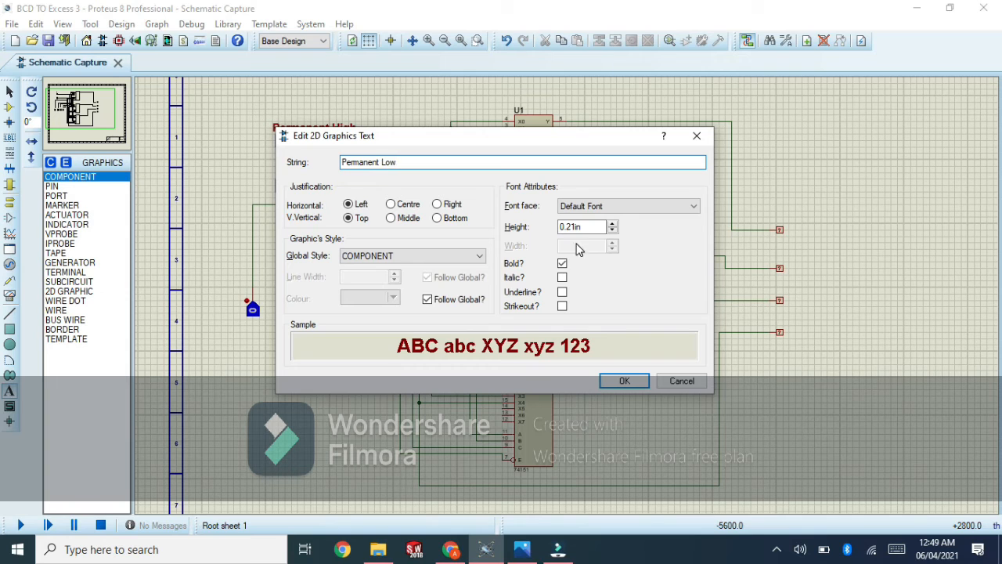
{"action": "left_click", "coordinate": [630, 381]}
Add the text label "a" beside the first toggle of the bottom row and "B" below the second.
{"action": "left_click", "coordinate": [220, 311]}
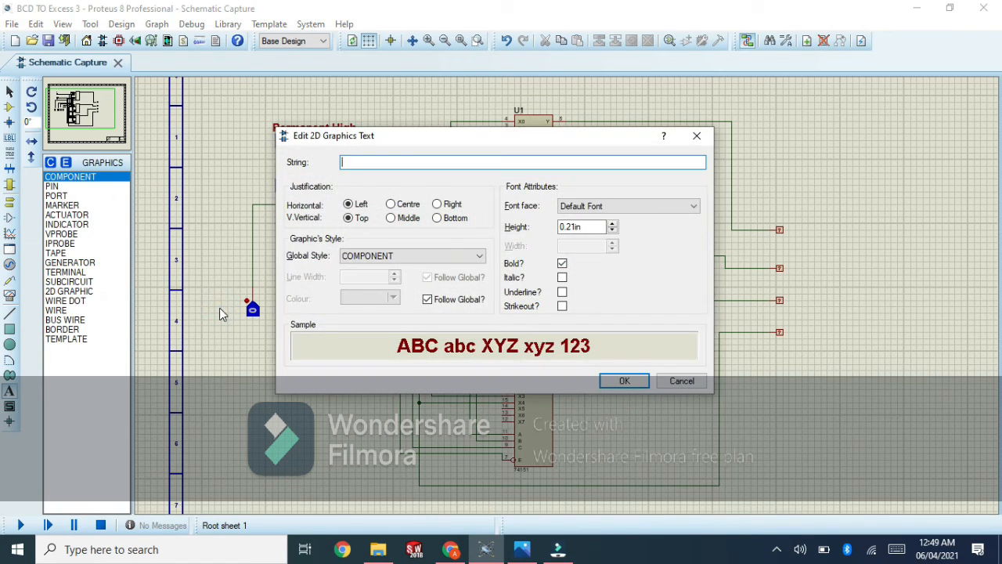
{"action": "type", "text": "a"}
{"action": "key", "text": "Return"}
{"action": "left_click", "coordinate": [292, 330]}
{"action": "type", "text": "B"}
{"action": "key", "text": "Return"}
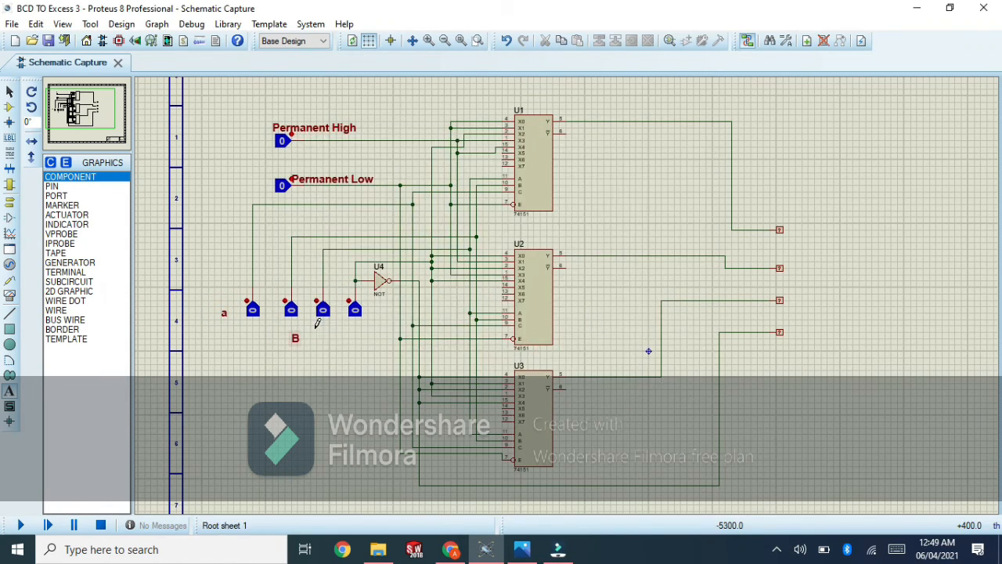
Add the text labels "C" and "D" below the third and fourth toggles of the bottom row.
{"action": "left_click", "coordinate": [324, 322]}
{"action": "type", "text": "C"}
{"action": "key", "text": "Return"}
{"action": "left_click", "coordinate": [354, 327]}
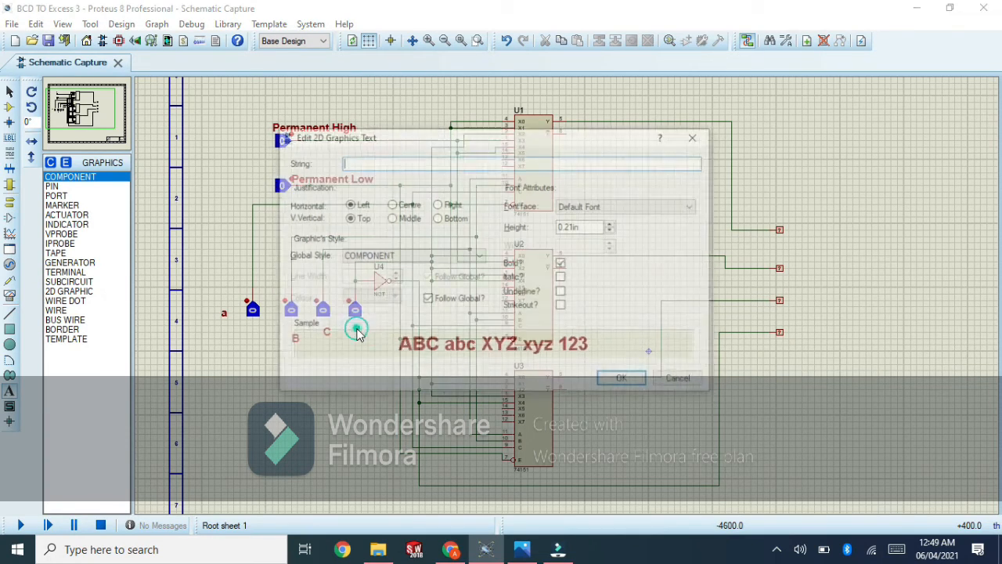
{"action": "type", "text": "D"}
{"action": "key", "text": "Return"}
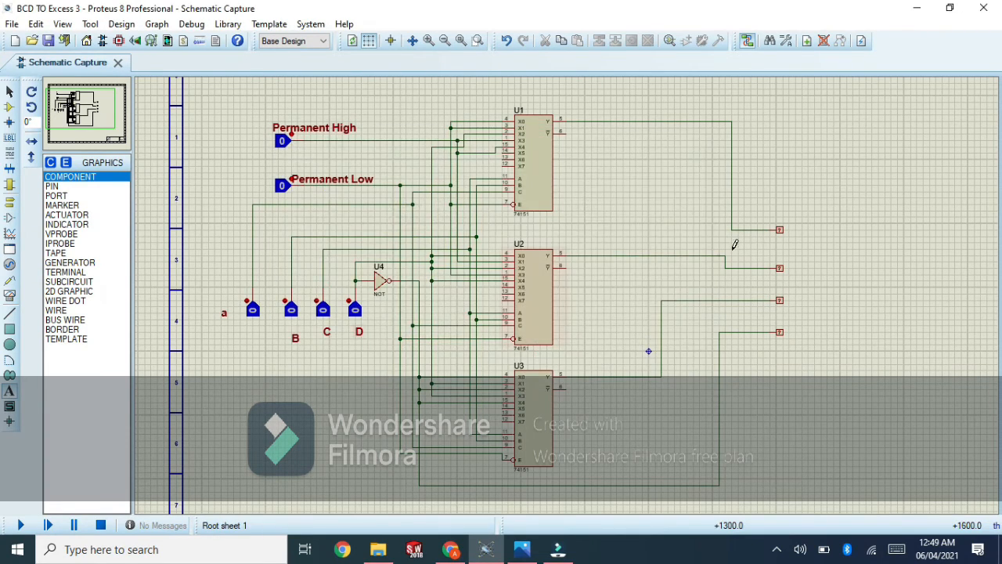
Label the four logic probes "W", "X", "Y" and "Z" from the uppermost to the lowest.
{"action": "left_click", "coordinate": [809, 227]}
{"action": "type", "text": "W"}
{"action": "key", "text": "Return"}
{"action": "left_click", "coordinate": [808, 261]}
{"action": "type", "text": "X"}
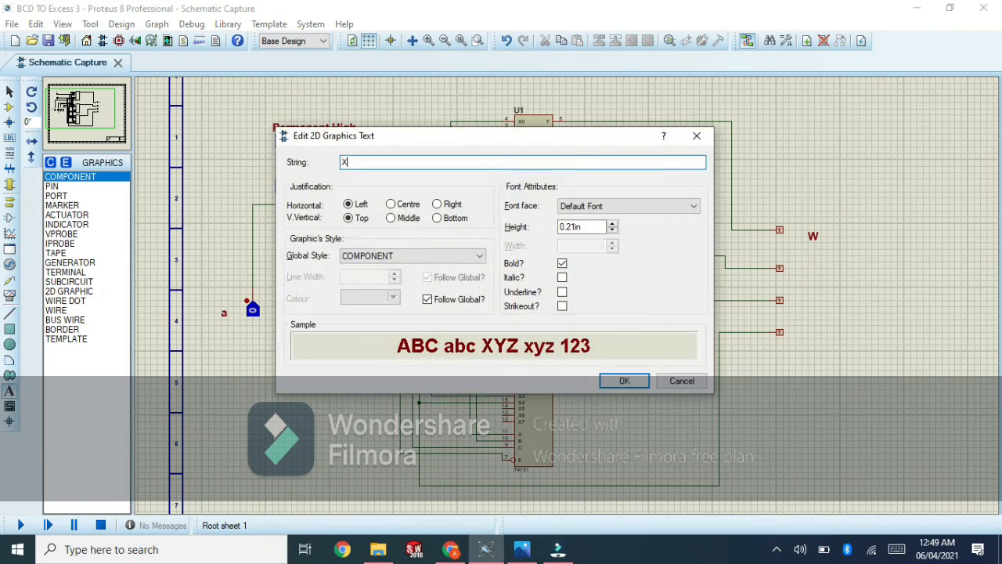
{"action": "key", "text": "Return"}
{"action": "left_click", "coordinate": [806, 297]}
{"action": "type", "text": "Y"}
{"action": "key", "text": "Return"}
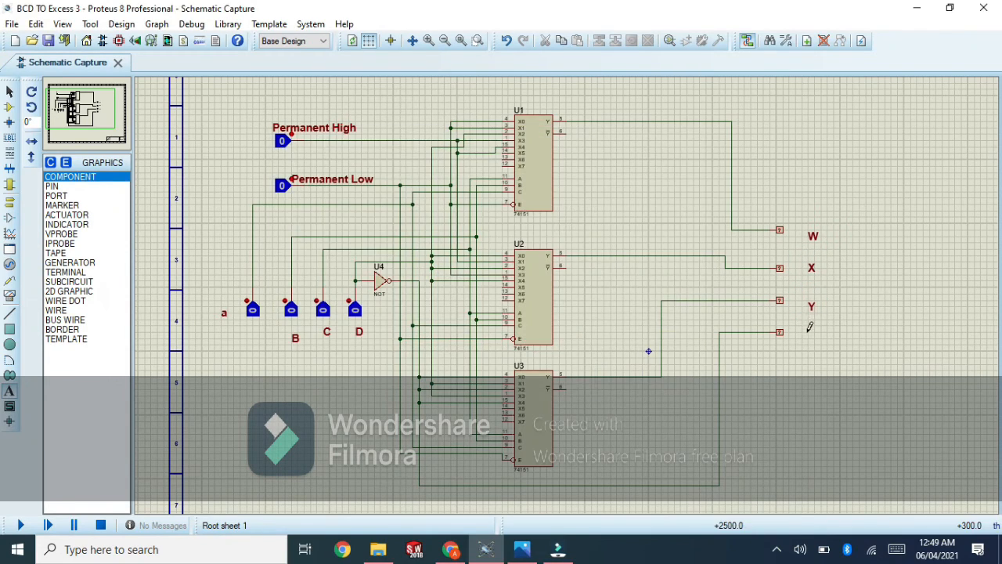
{"action": "left_click", "coordinate": [809, 329]}
{"action": "type", "text": "Z"}
{"action": "key", "text": "Return"}
Change the text of the first toggle's label to a capital "A".
{"action": "left_click", "coordinate": [224, 306]}
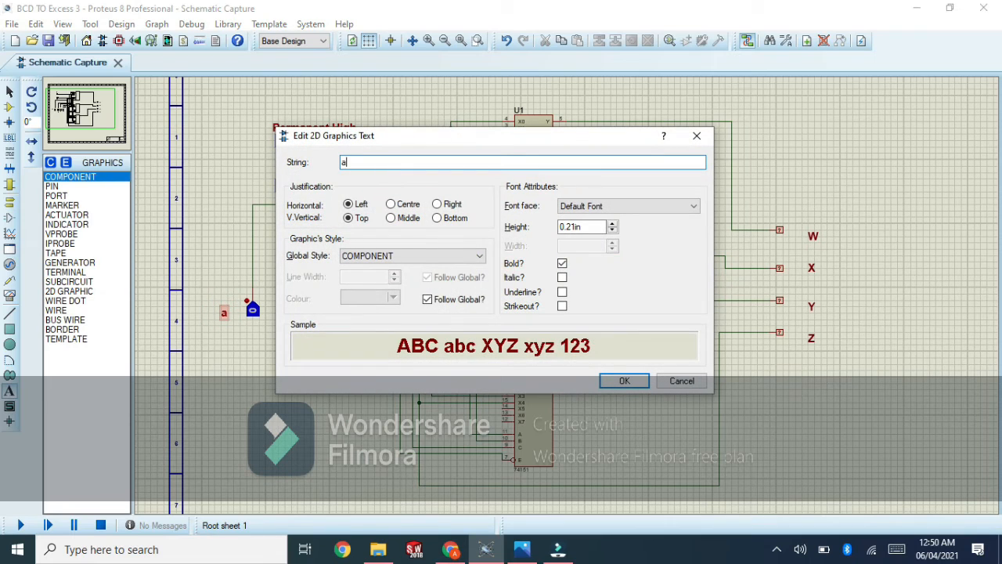
{"action": "type", "text": "A"}
{"action": "key", "text": "Return"}
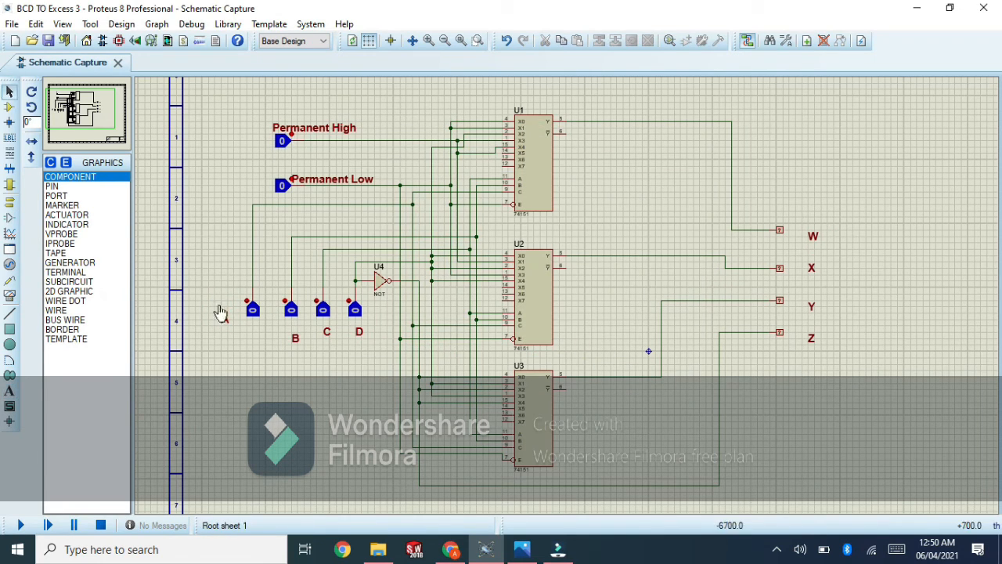
Align labels A, B, C and D directly below their toggles, and move Permanent High and Permanent Low just above theirs.
{"action": "left_click", "coordinate": [225, 316]}
{"action": "left_click_drag", "start_coordinate": [226, 322], "coordinate": [352, 328]}
{"action": "left_click", "coordinate": [327, 335]}
{"action": "left_click_drag", "start_coordinate": [250, 334], "coordinate": [251, 329]}
{"action": "left_click_drag", "start_coordinate": [308, 136], "coordinate": [309, 128]}
{"action": "left_click_drag", "start_coordinate": [307, 178], "coordinate": [283, 164]}
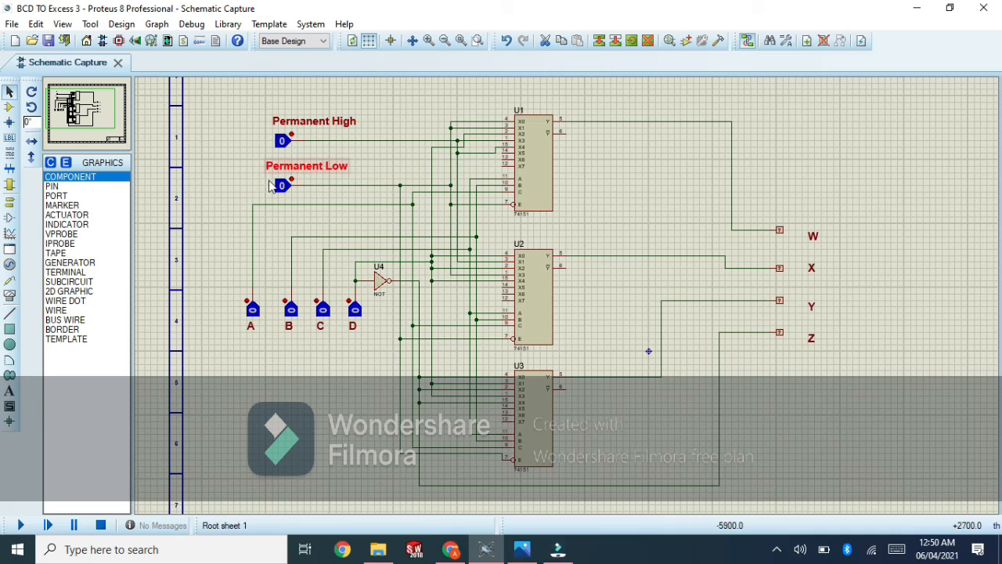
Move the W, X, Y and Z labels close beside their probes, level with each one.
{"action": "left_click_drag", "start_coordinate": [813, 238], "coordinate": [801, 232]}
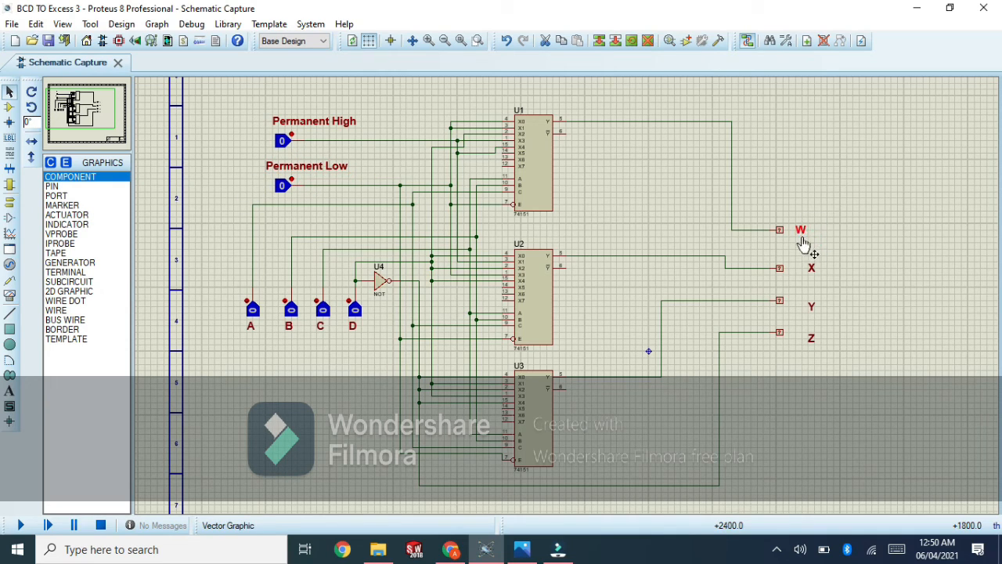
{"action": "left_click_drag", "start_coordinate": [813, 278], "coordinate": [795, 297]}
{"action": "left_click_drag", "start_coordinate": [811, 347], "coordinate": [799, 340]}
{"action": "left_click", "coordinate": [790, 378]}
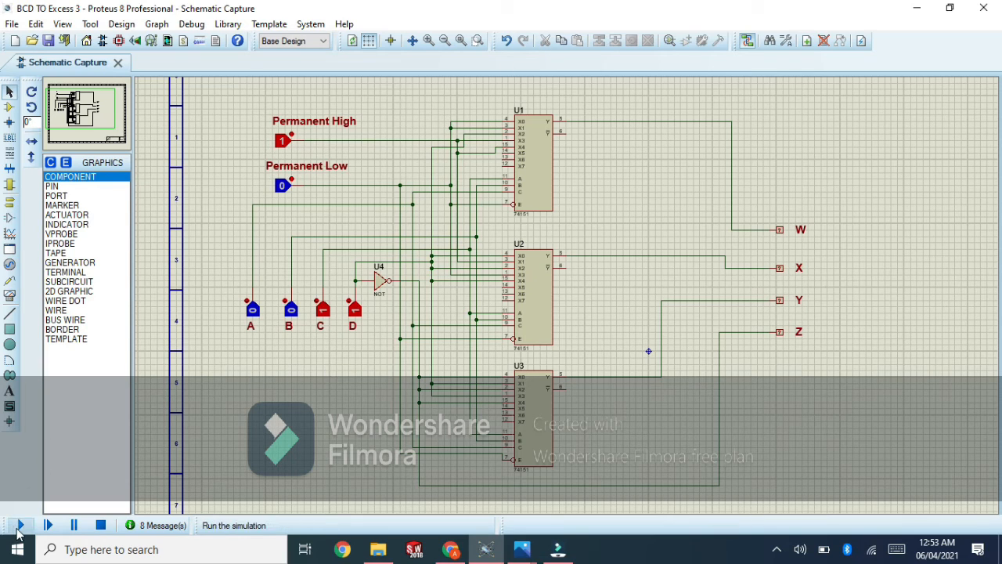
Simulate the circuit from input 0011, test other combinations including ABCD = 0101 and 1101 with the toggles, and stop the simulation.
{"action": "left_click", "coordinate": [20, 528]}
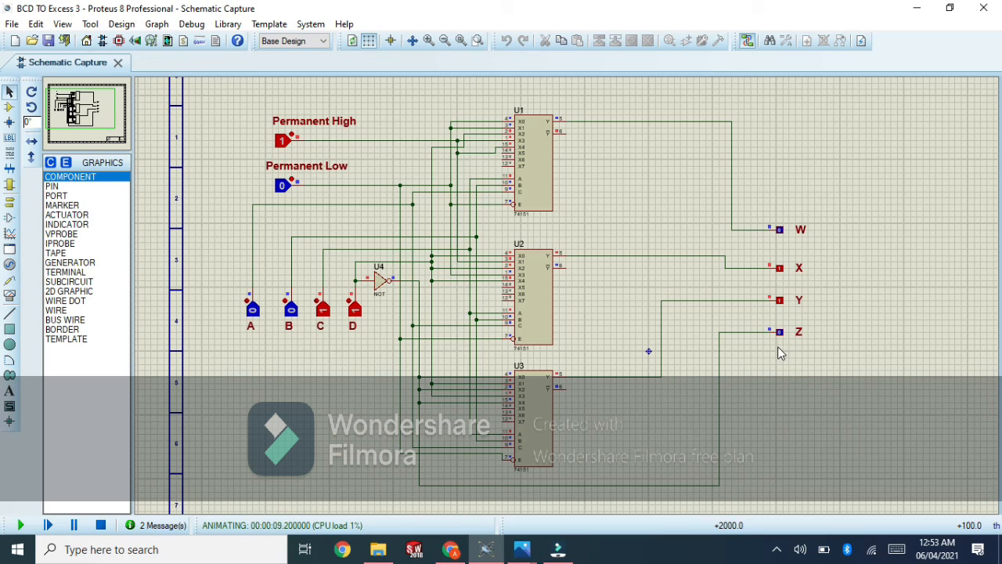
{"action": "left_click", "coordinate": [354, 307]}
{"action": "left_click", "coordinate": [320, 307]}
{"action": "left_click", "coordinate": [351, 309]}
{"action": "left_click", "coordinate": [289, 309]}
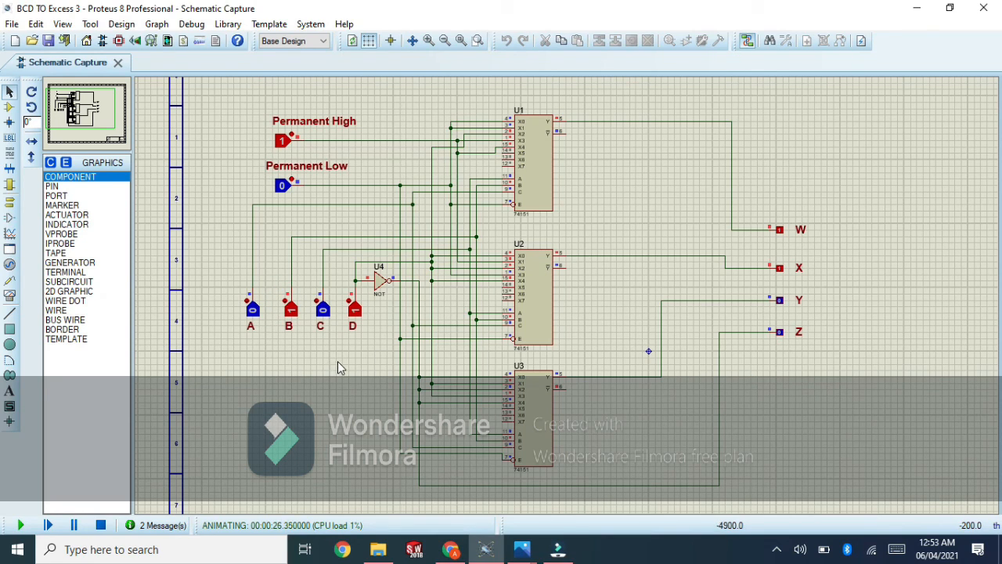
{"action": "left_click", "coordinate": [251, 307]}
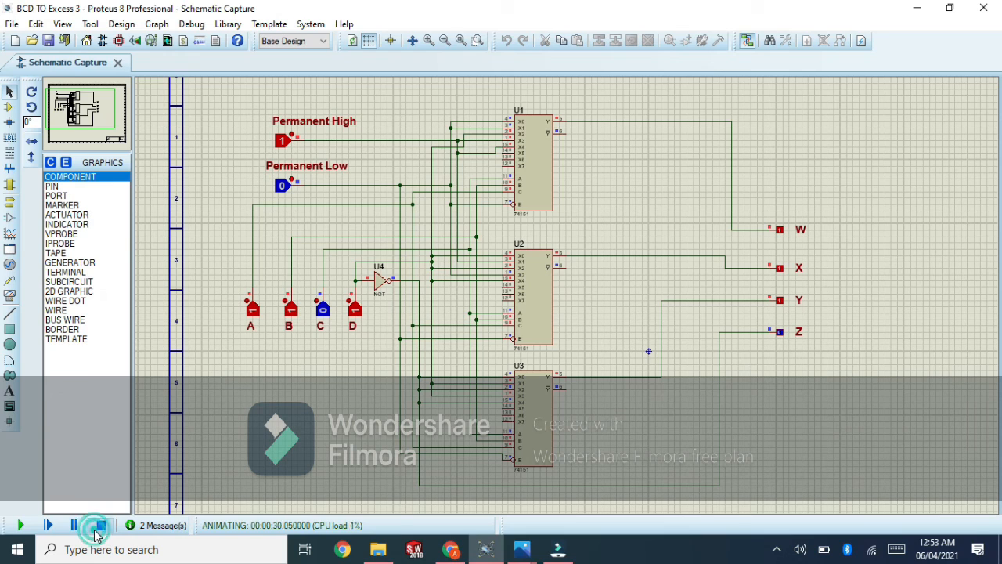
{"action": "left_click", "coordinate": [100, 527]}
Run the simulation again from ABCD = 0100, test inputs 0110 and 0111 using toggles C and D, and stop it.
{"action": "left_click", "coordinate": [19, 526]}
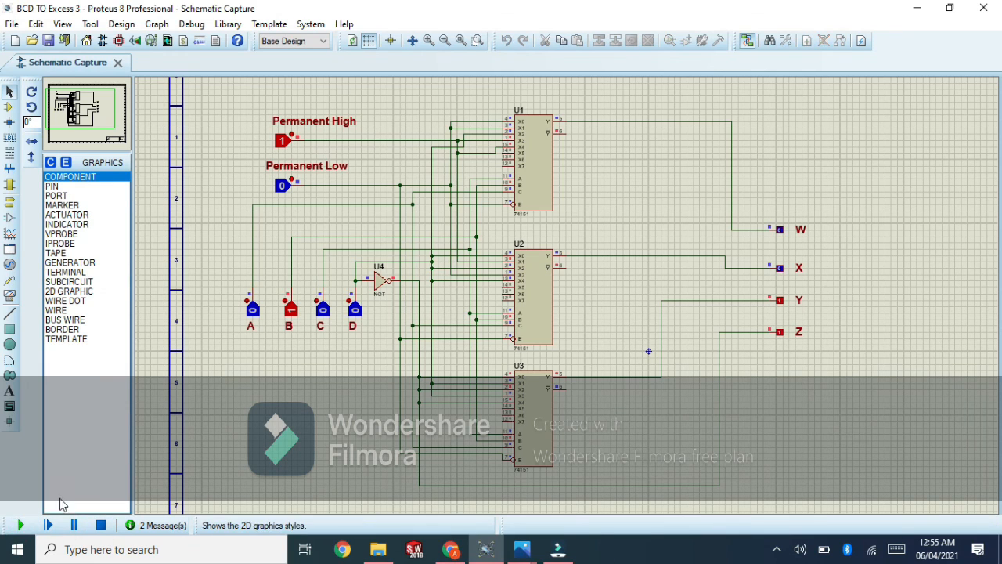
{"action": "left_click", "coordinate": [353, 307]}
{"action": "left_click", "coordinate": [353, 307]}
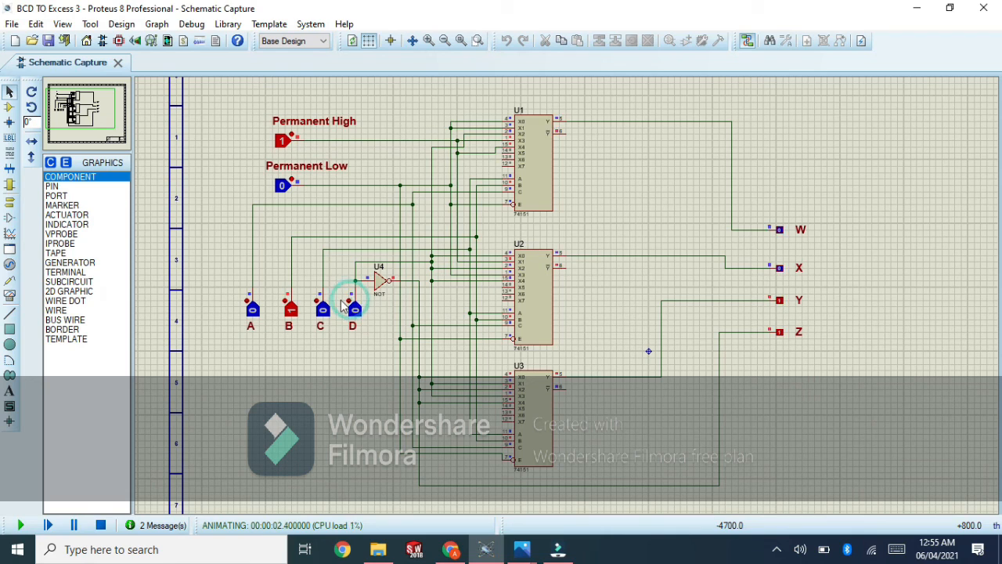
{"action": "left_click", "coordinate": [321, 308]}
{"action": "left_click", "coordinate": [319, 307]}
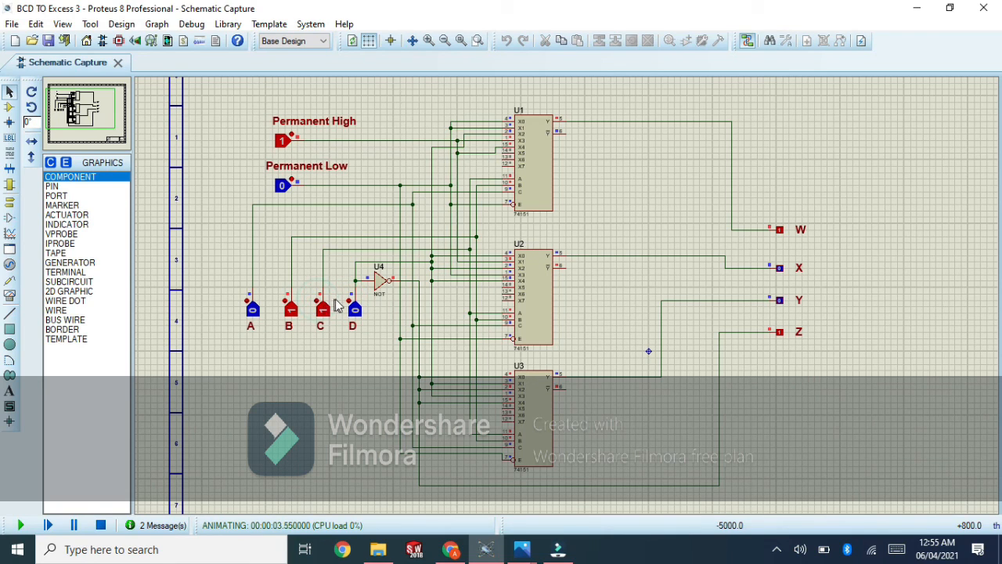
{"action": "left_click", "coordinate": [353, 308]}
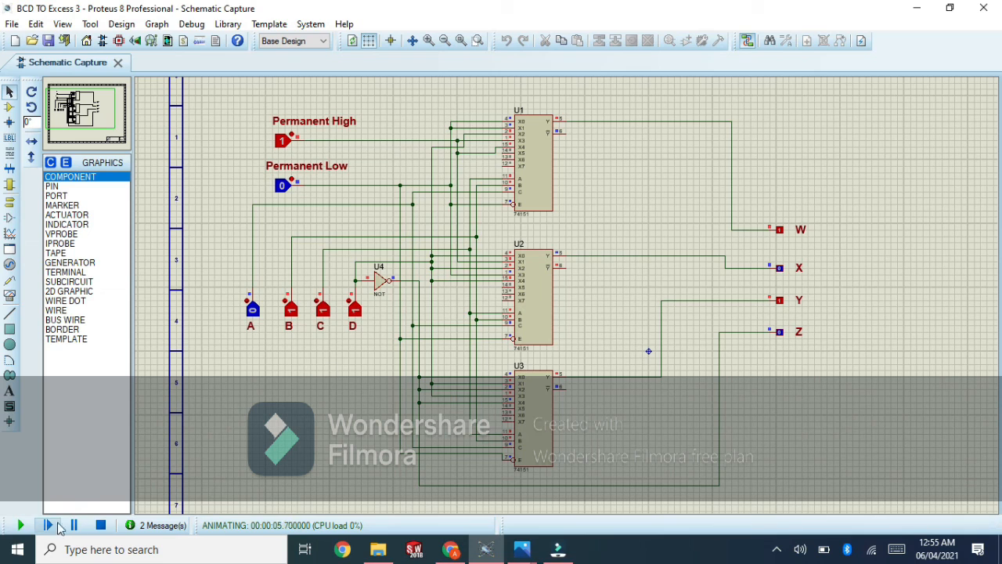
{"action": "left_click", "coordinate": [100, 524]}
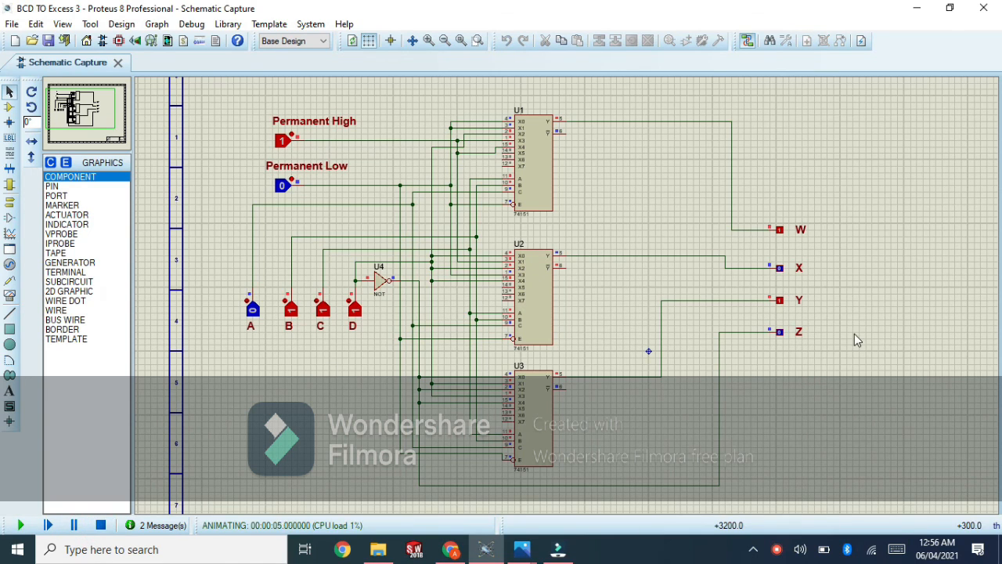